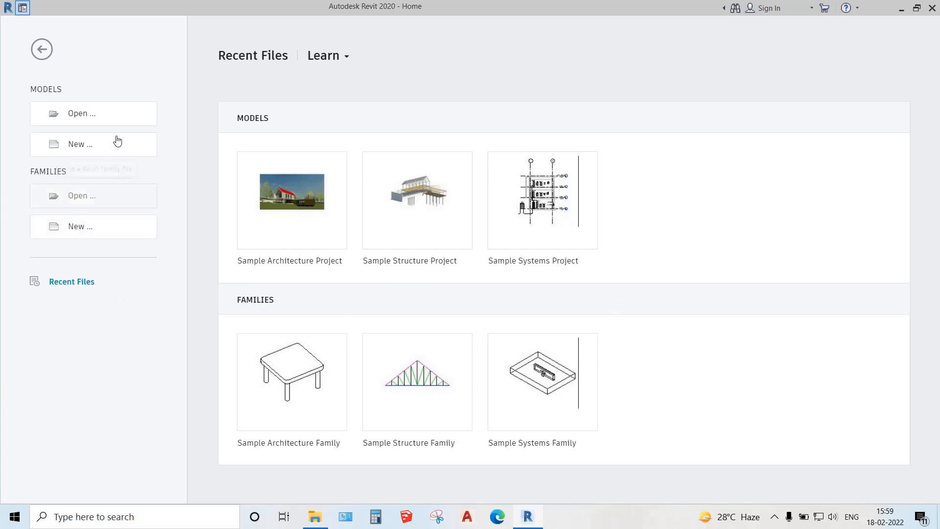
Step: Create a new project based on the Default_M_ENU.rte template
click(109, 148)
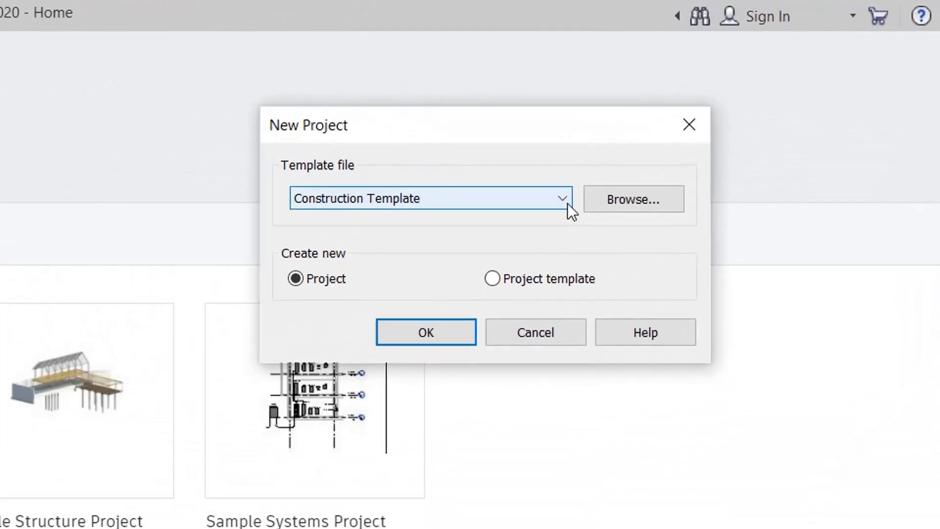
click(567, 203)
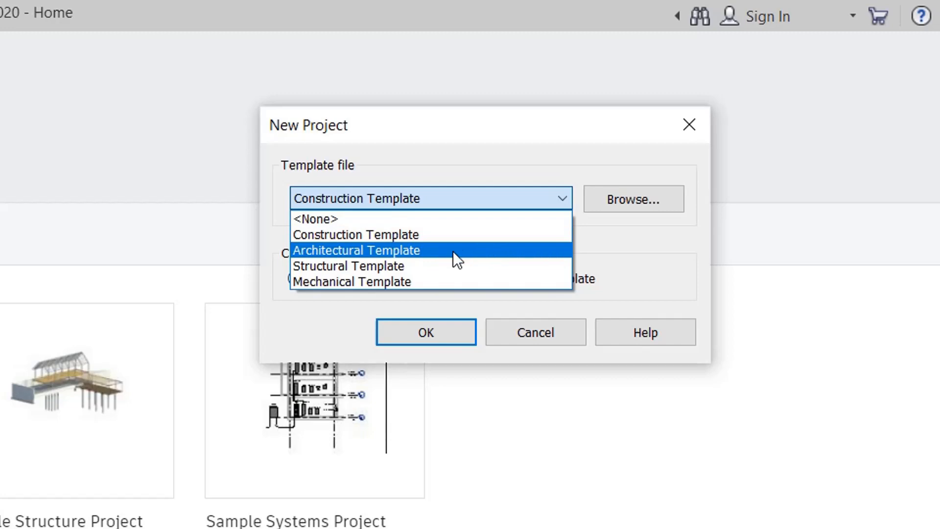
click(399, 246)
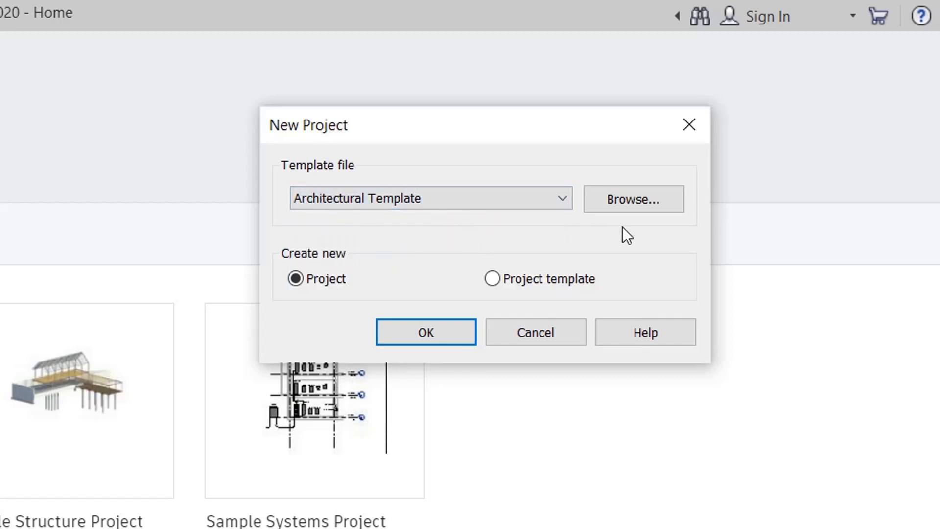
click(630, 197)
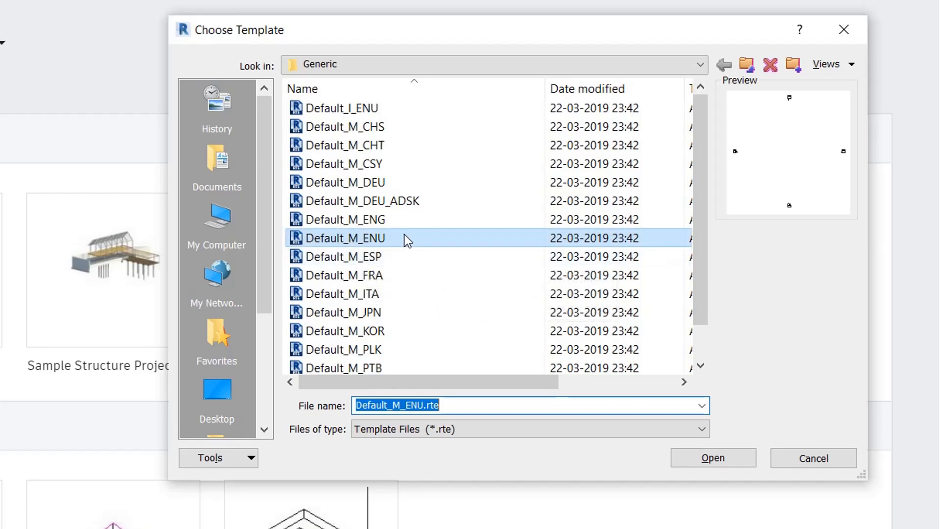
click(377, 106)
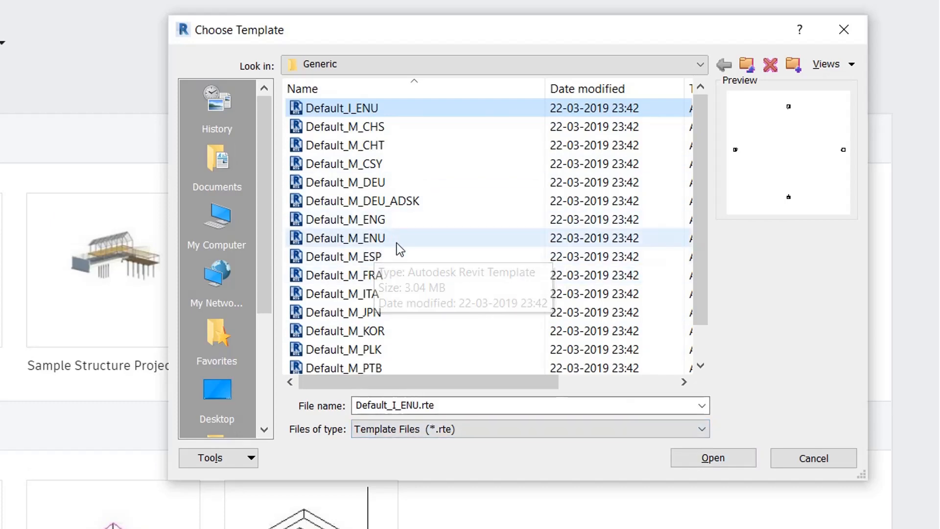
click(374, 240)
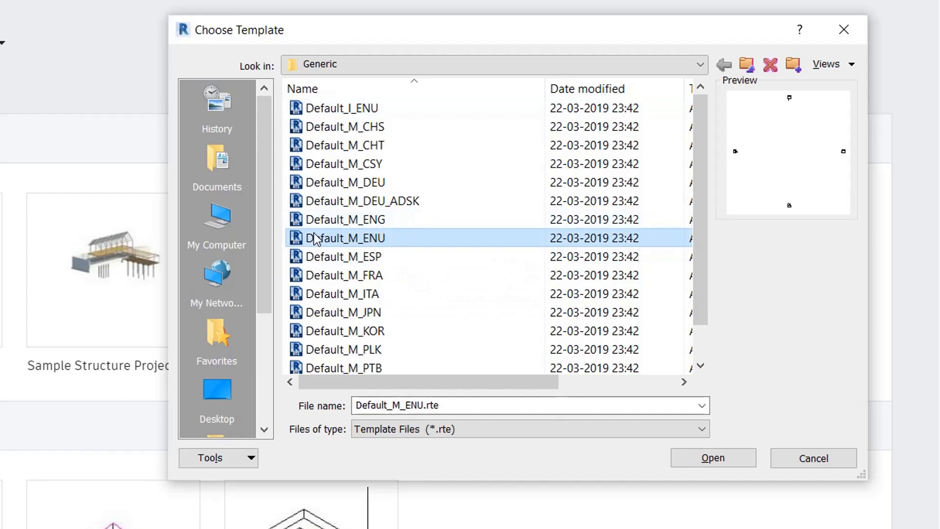
click(697, 451)
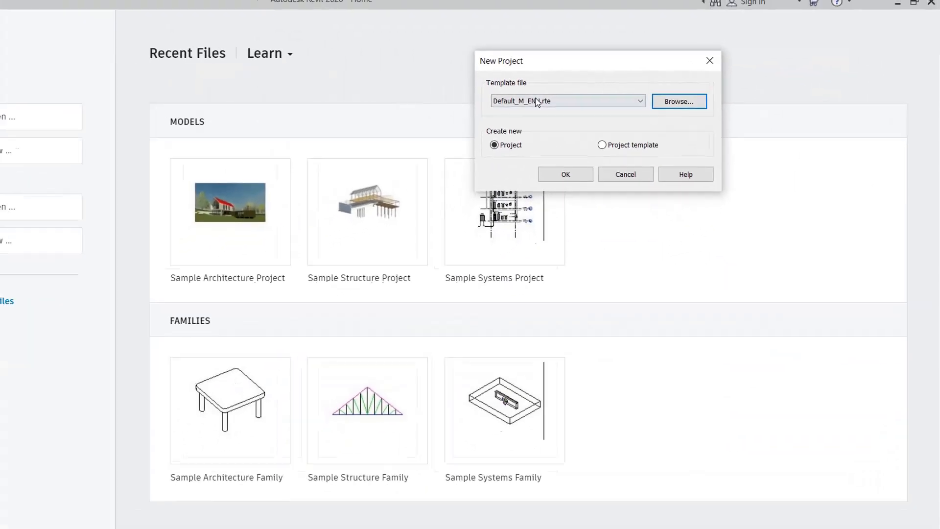
click(556, 179)
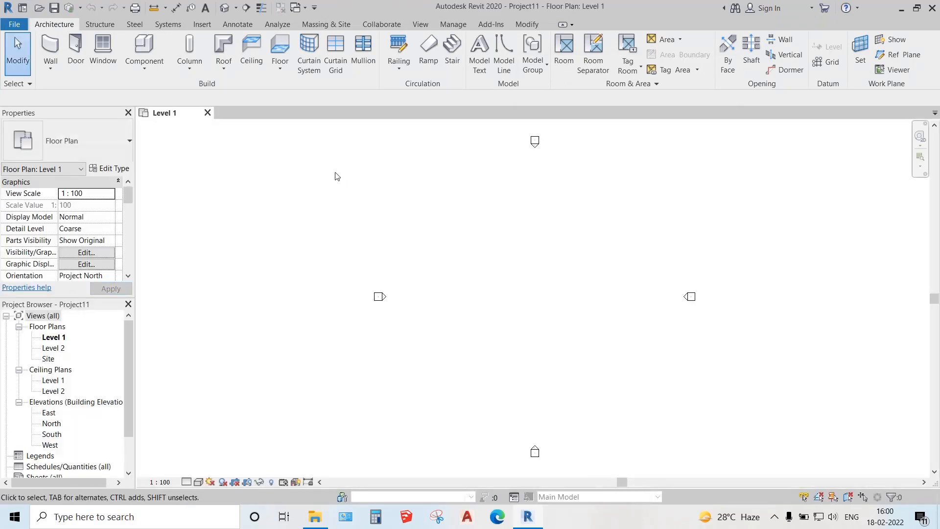
Step: Draw three connected Generic - 200mm walls: an upper one about 17000 mm long, a right one about 8000 mm, and a shorter lower one
click(50, 47)
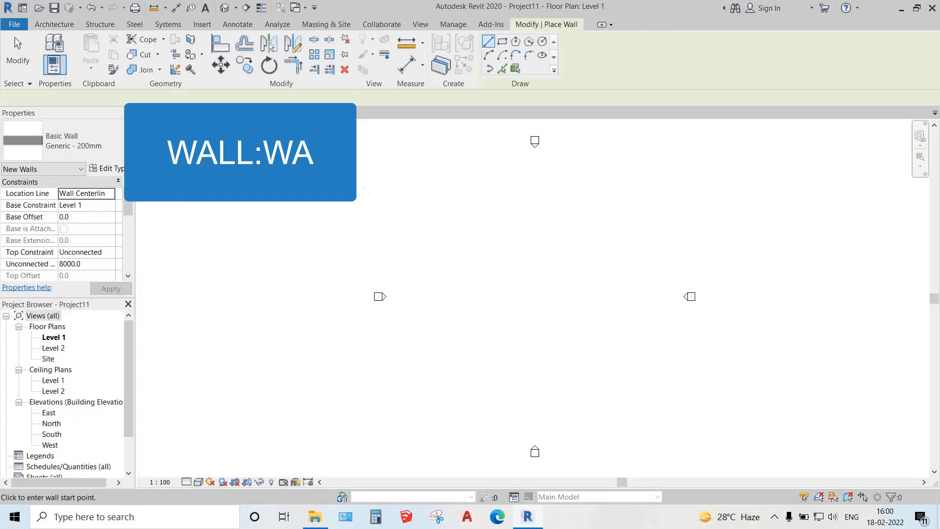
click(313, 192)
click(417, 192)
click(416, 241)
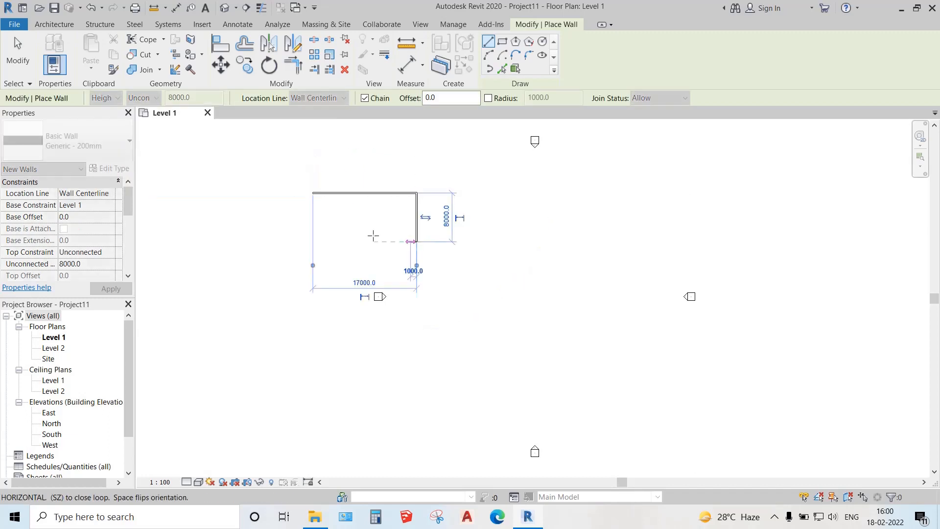
click(337, 241)
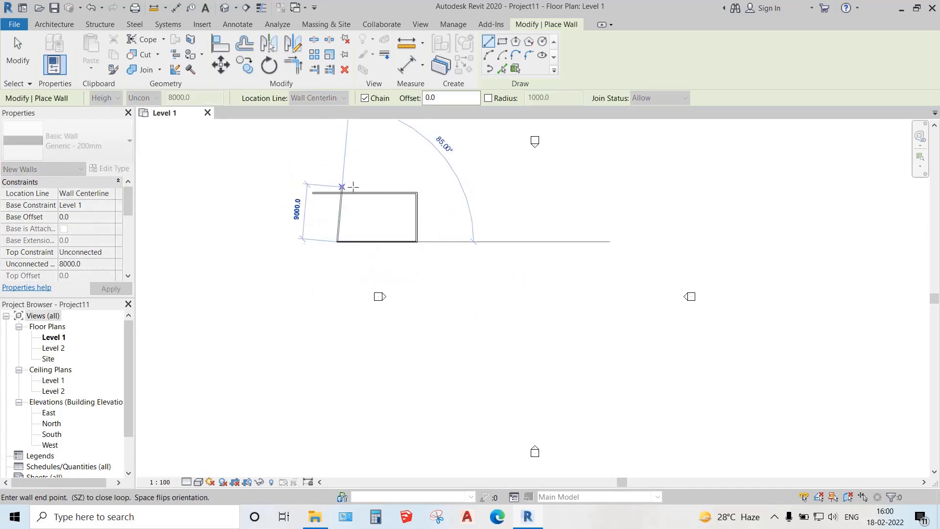
click(338, 191)
key(Escape)
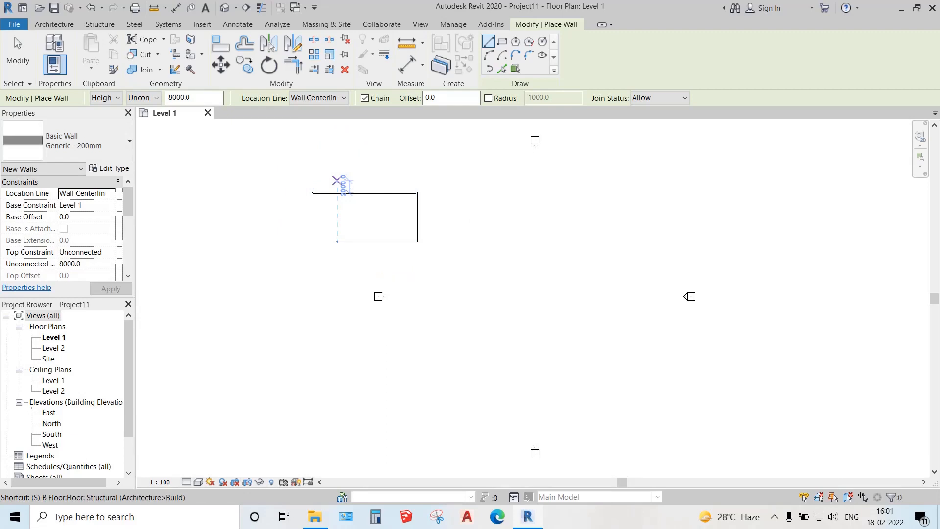
key(Escape)
Step: Add an aligned dimension for the full length of the upper wall
key(d)
key(i)
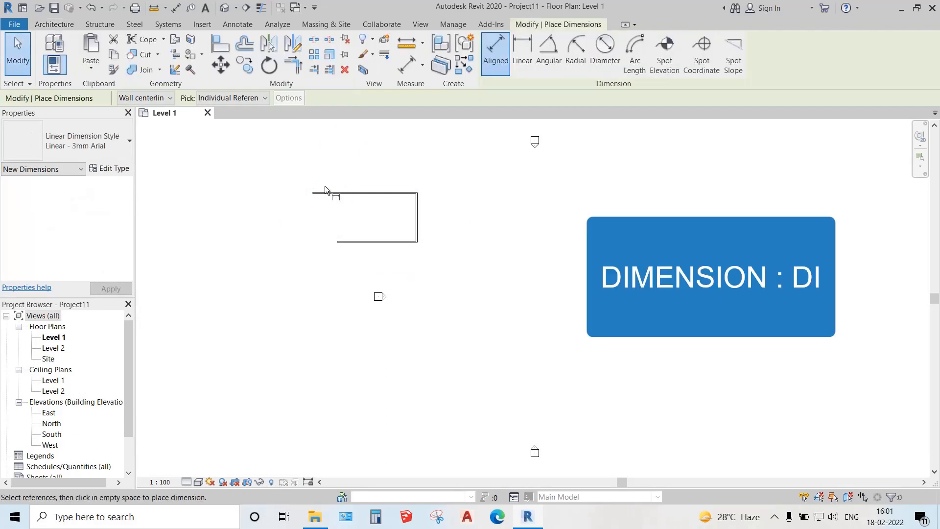
scroll(313, 192, up, 5)
click(330, 192)
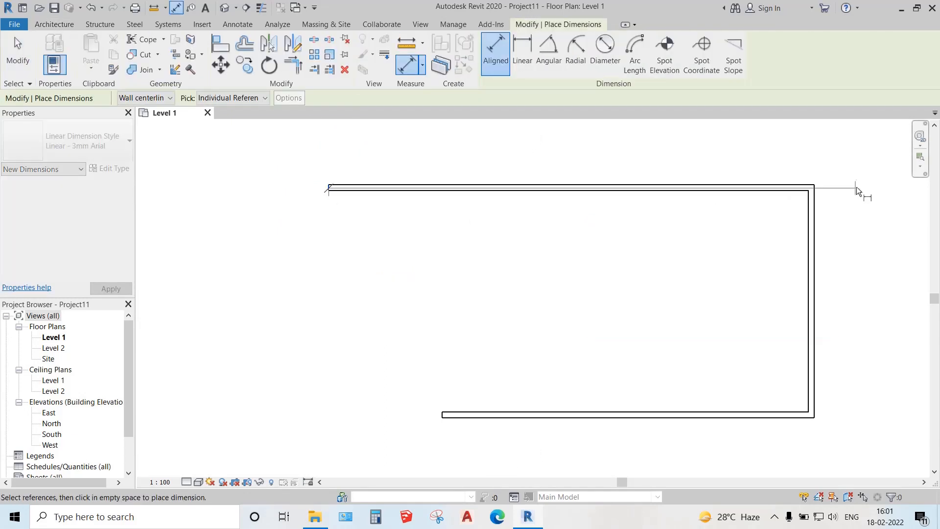
click(813, 192)
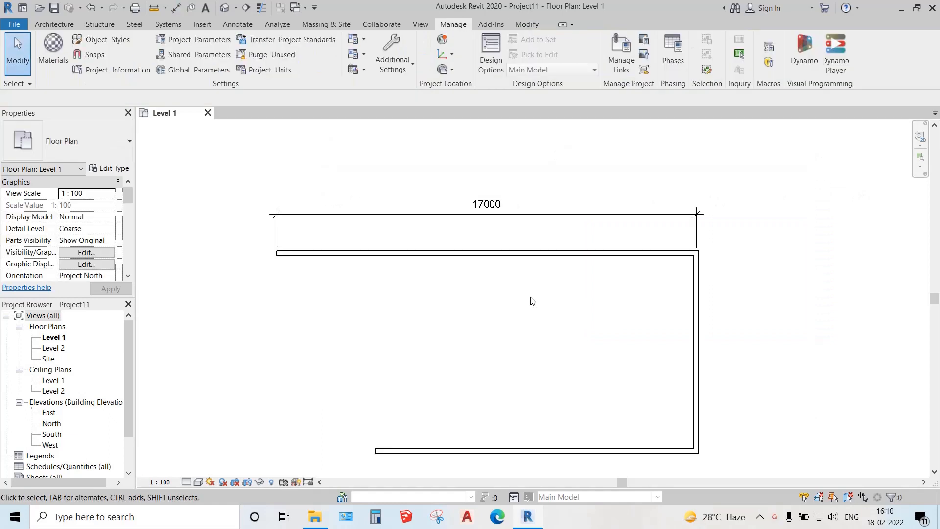
Step: Examine the dimension above the upper wall and inspect its properties
scroll(531, 300, down, 1)
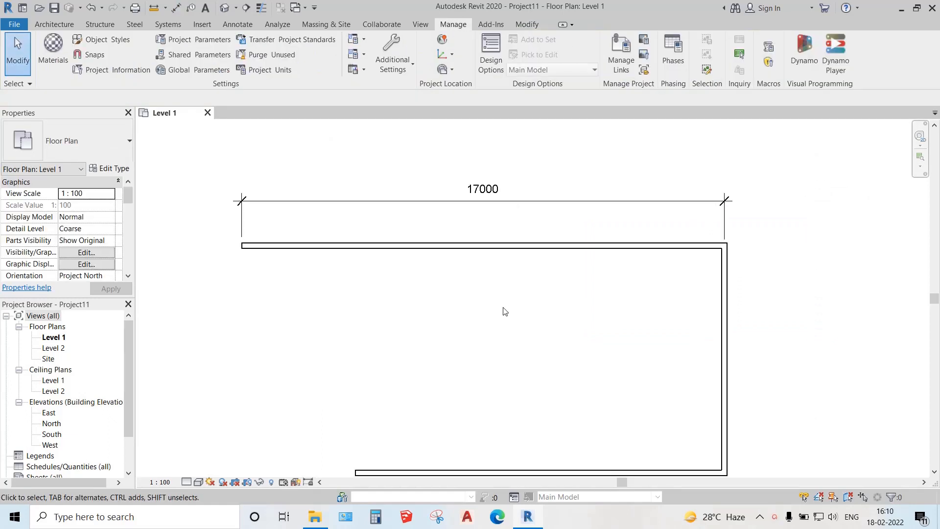
middle_drag(505, 311, 533, 296)
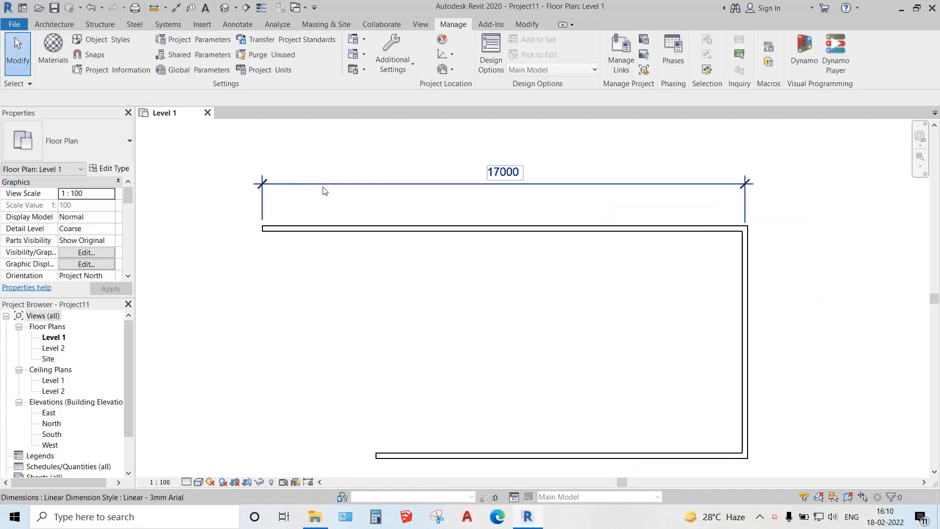
middle_drag(424, 315, 449, 317)
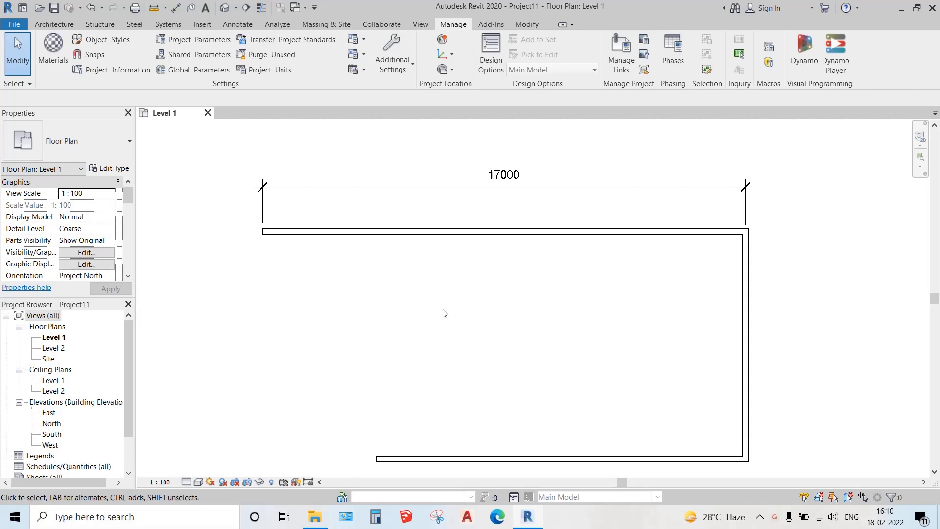
middle_drag(500, 316, 499, 302)
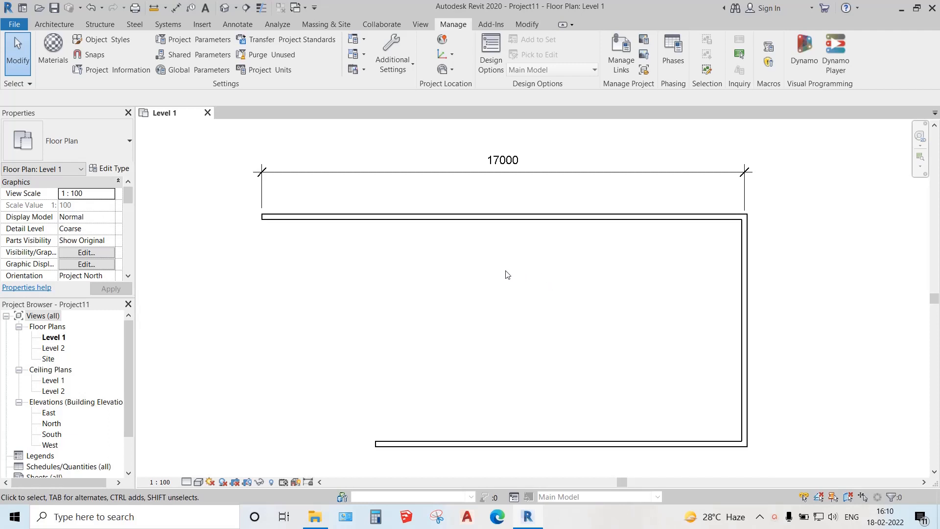
middle_drag(507, 274, 510, 272)
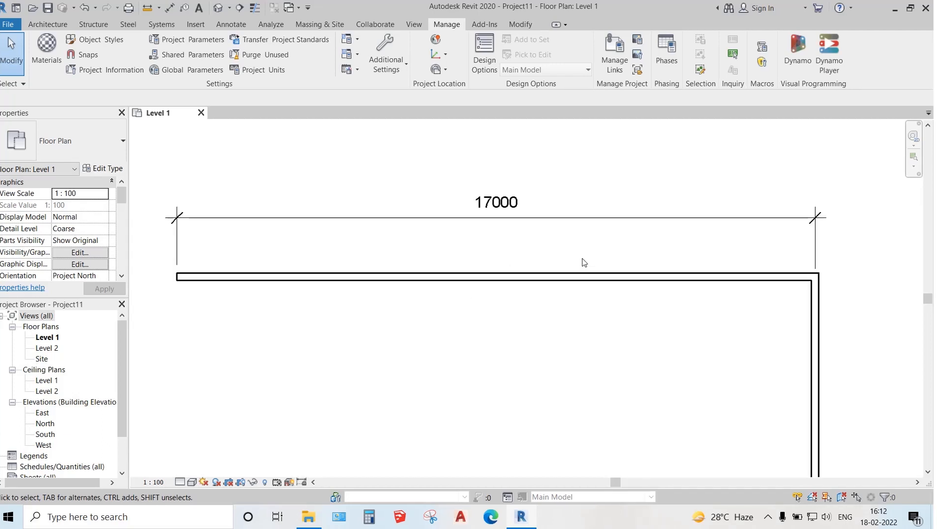
scroll(581, 319, up, 1)
scroll(562, 331, down, 2)
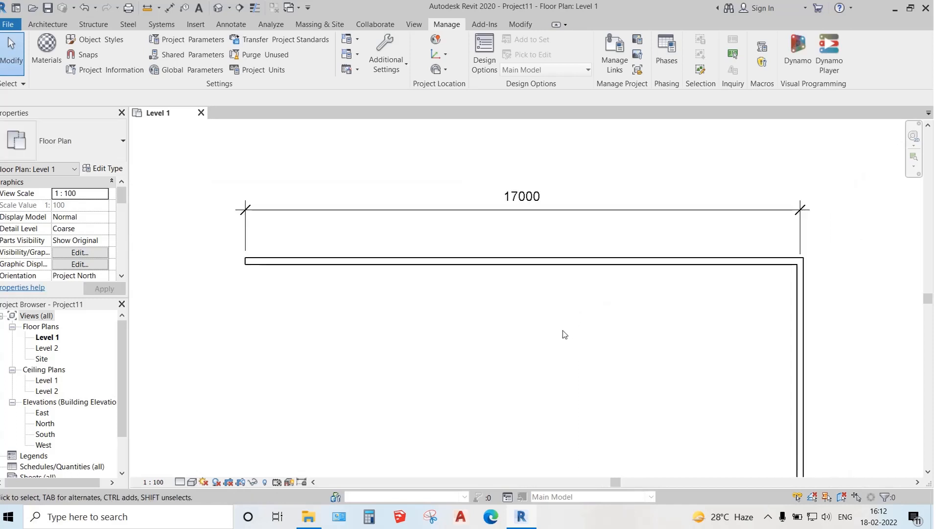
click(556, 238)
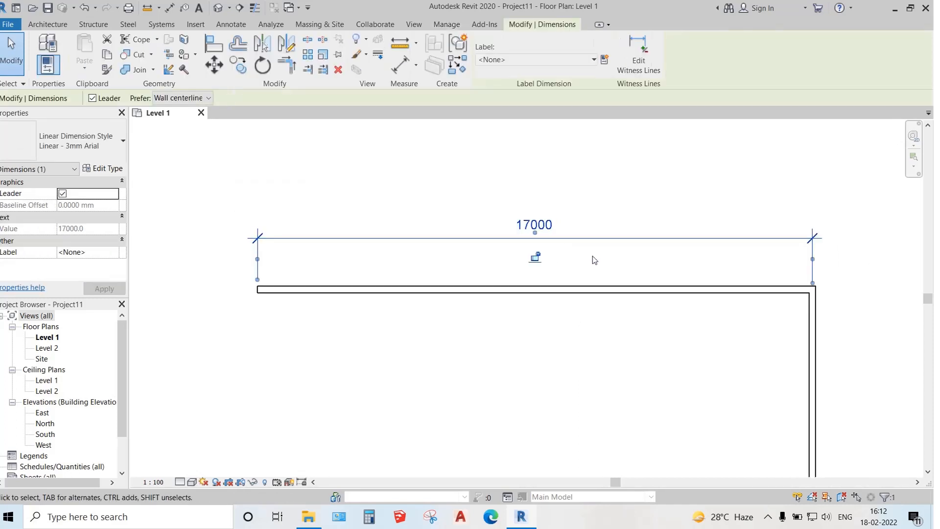
click(198, 133)
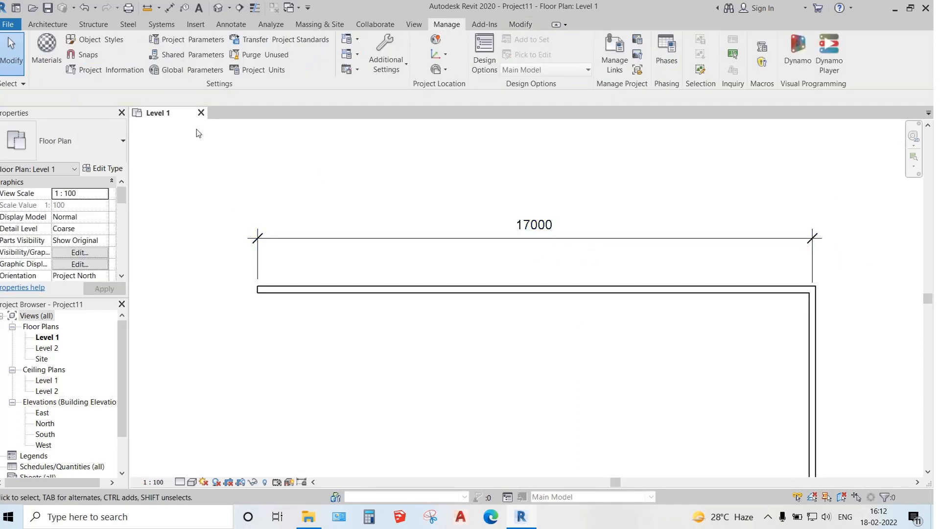
key(w)
key(a)
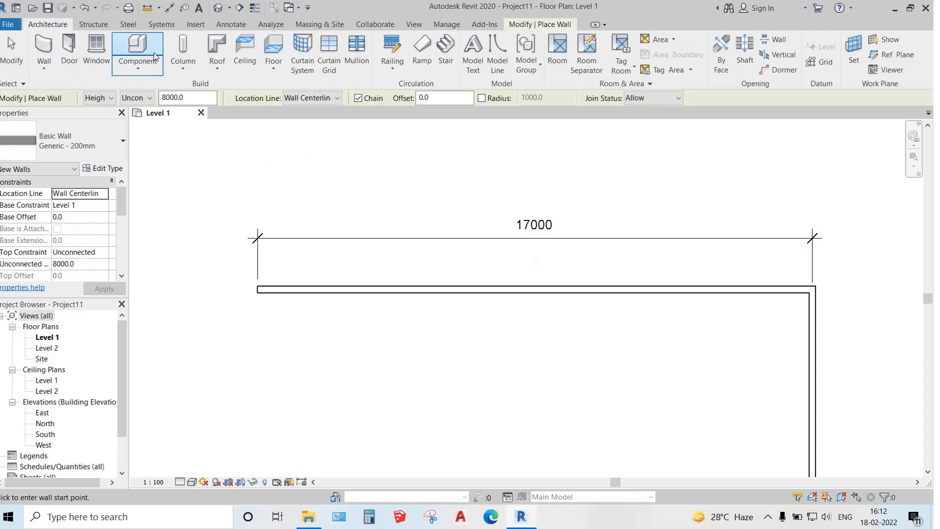
click(138, 49)
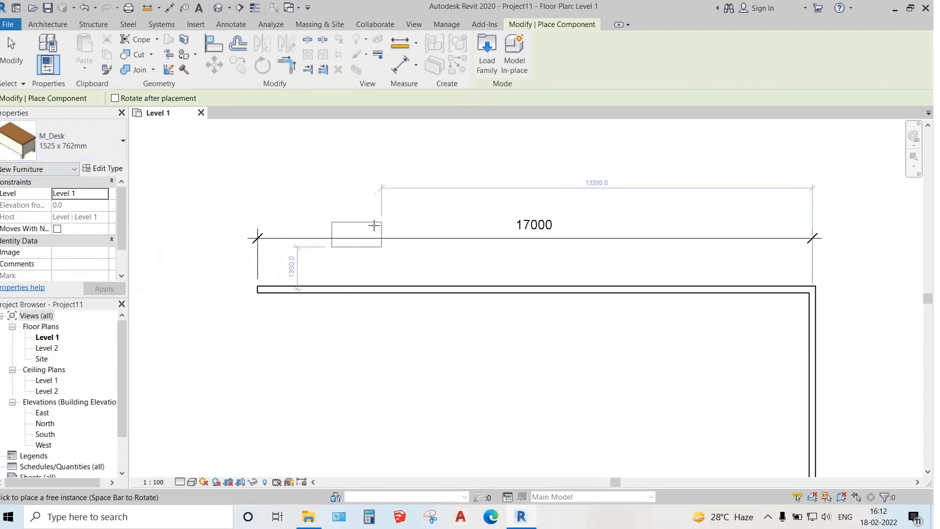
key(Escape)
key(Escape)
Step: Set the length format in the project units to Centimeters
scroll(342, 197, down, 1)
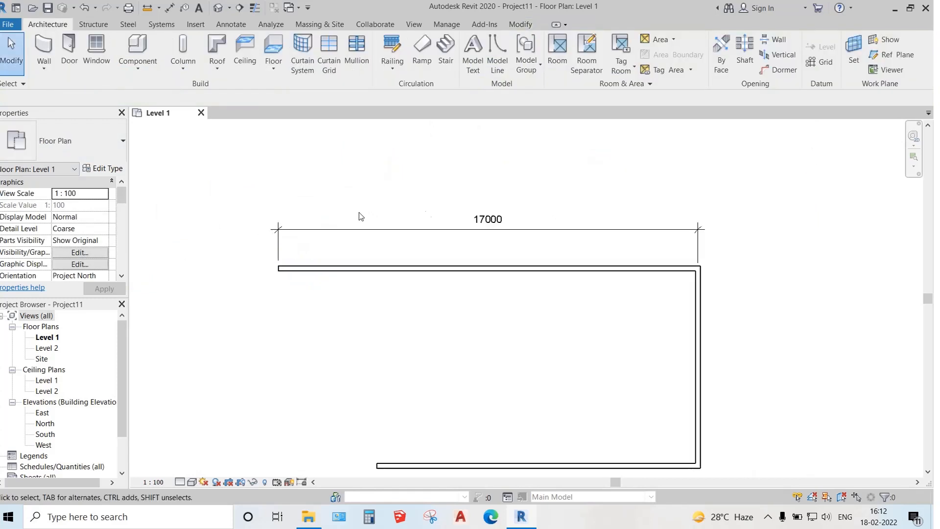
scroll(359, 216, up, 2)
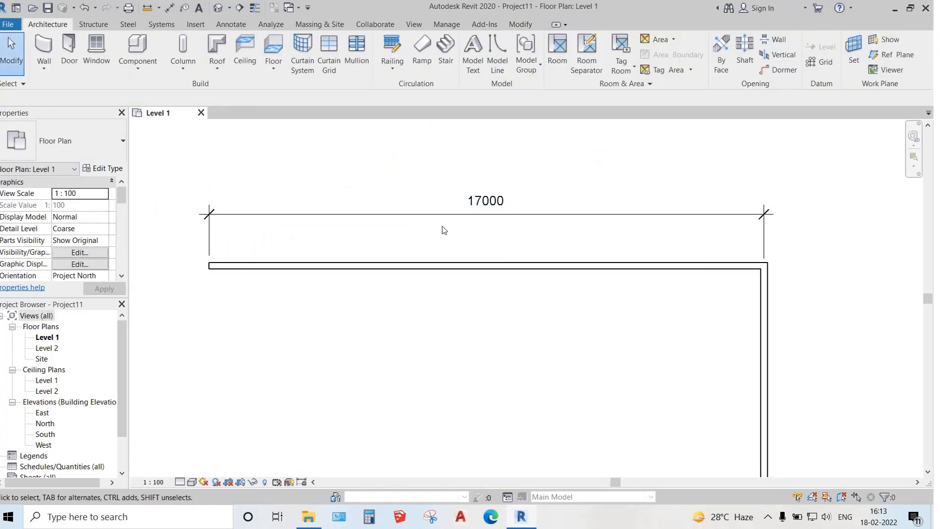
click(448, 25)
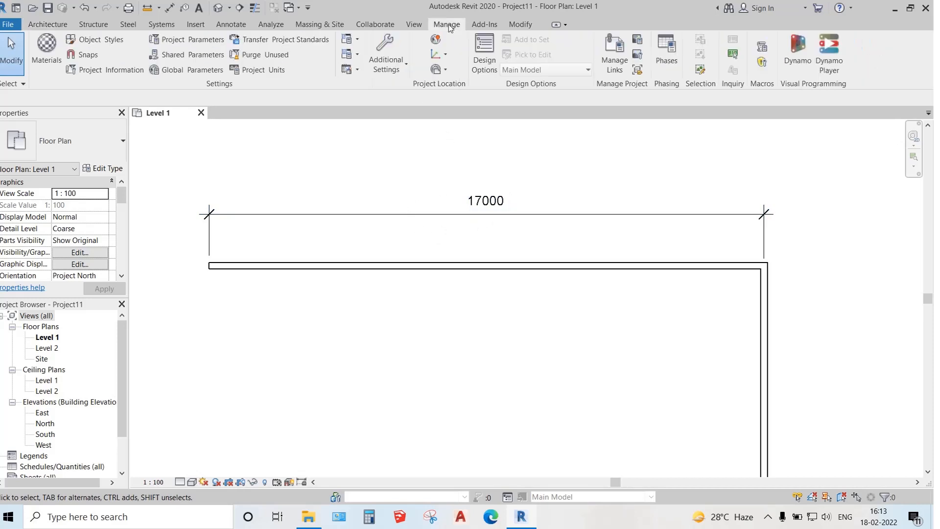
click(254, 71)
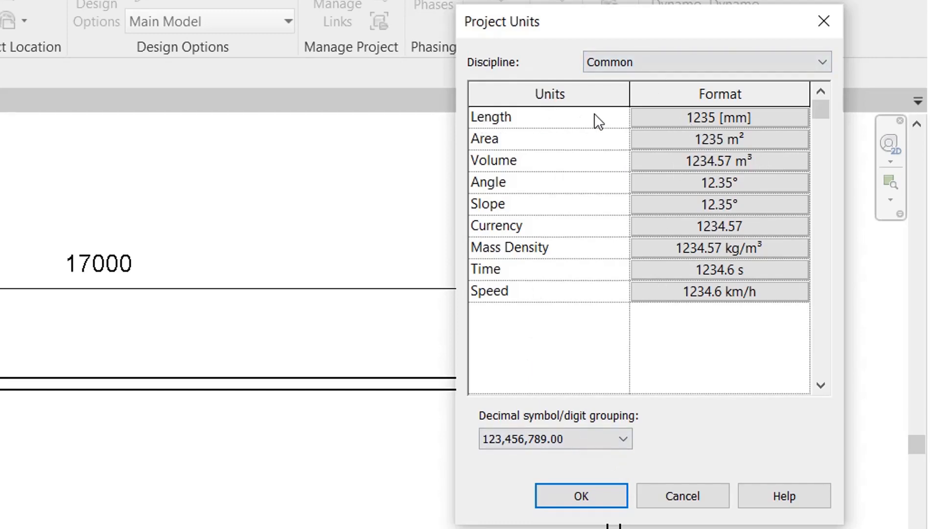
click(712, 117)
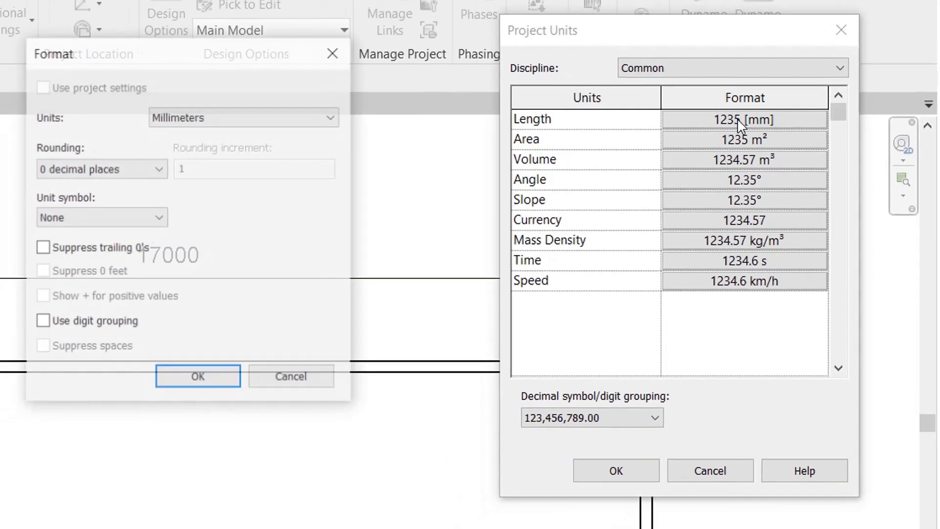
click(341, 122)
click(334, 101)
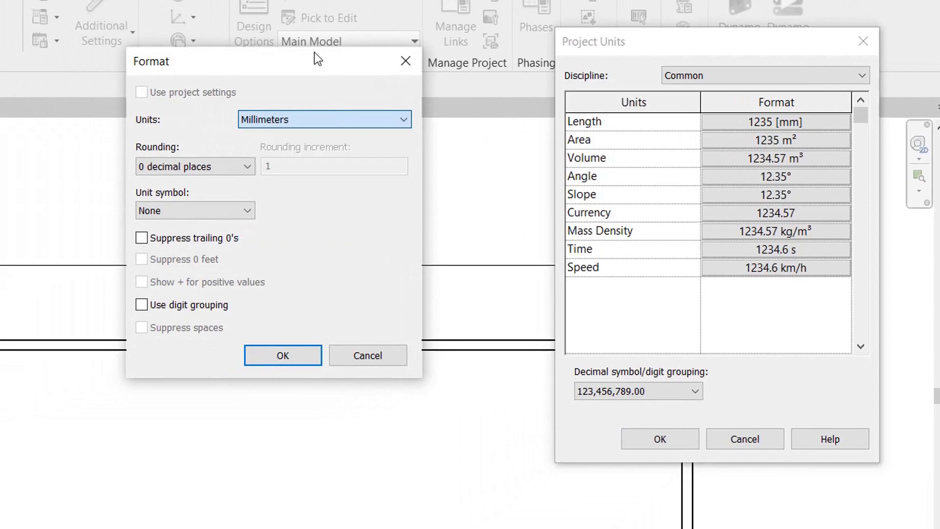
click(309, 117)
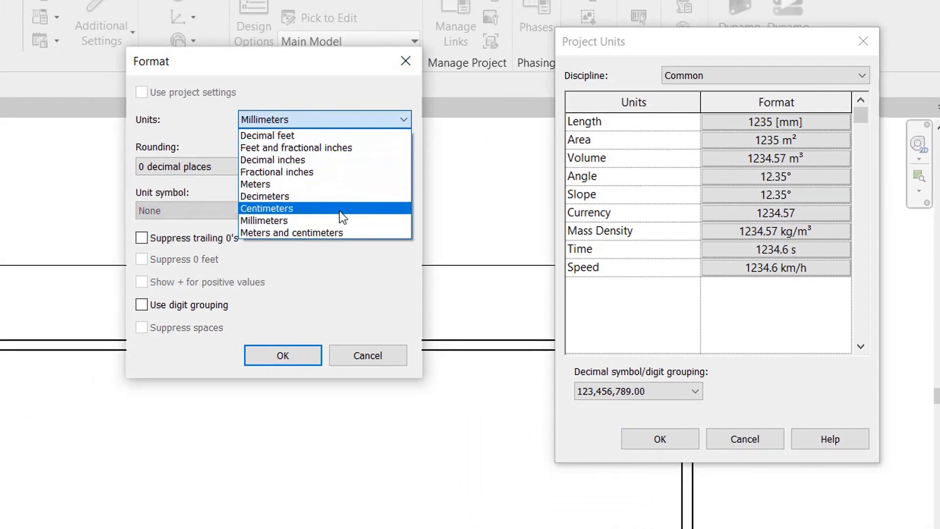
click(249, 55)
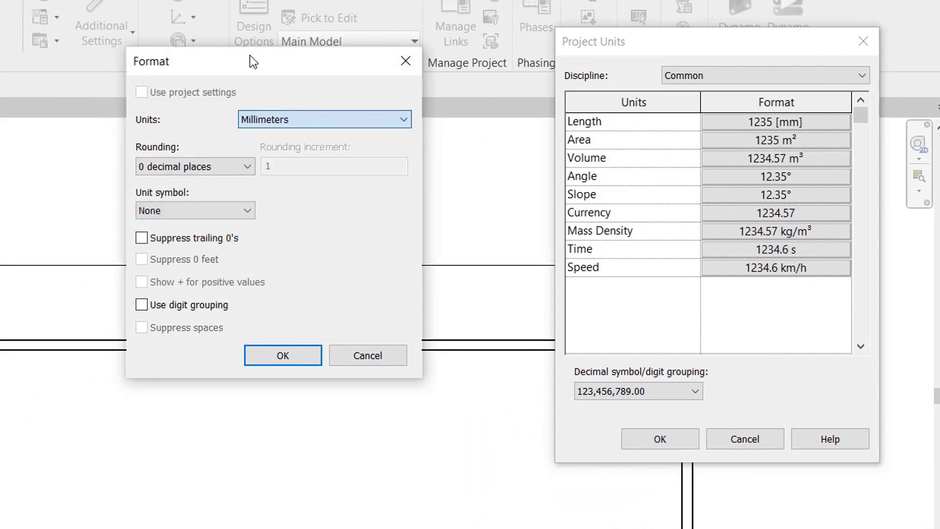
click(291, 118)
click(311, 206)
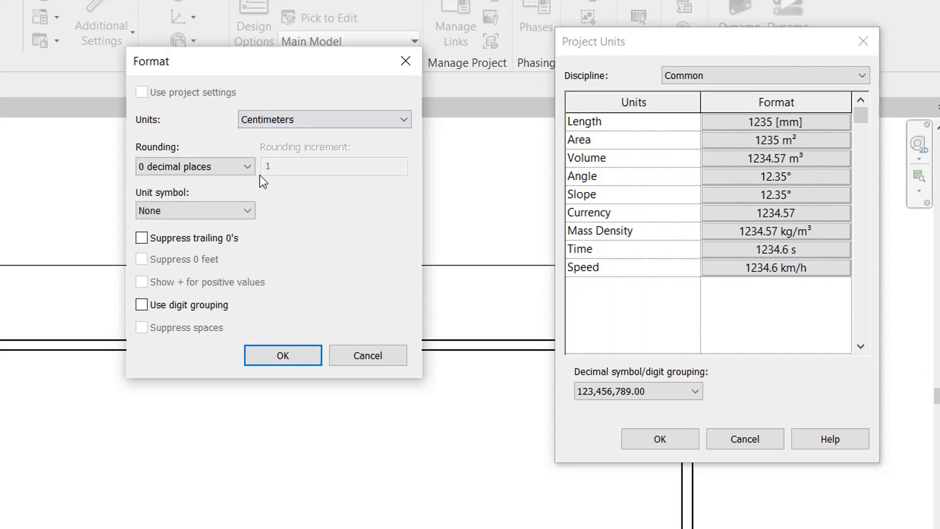
Step: Round project lengths to 1 decimal place with the cm unit symbol and apply the project units
click(244, 168)
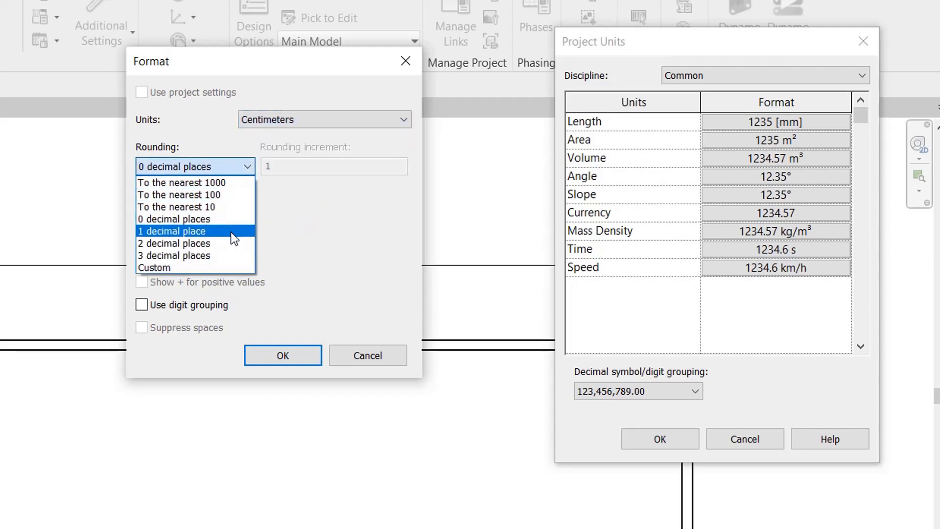
click(211, 230)
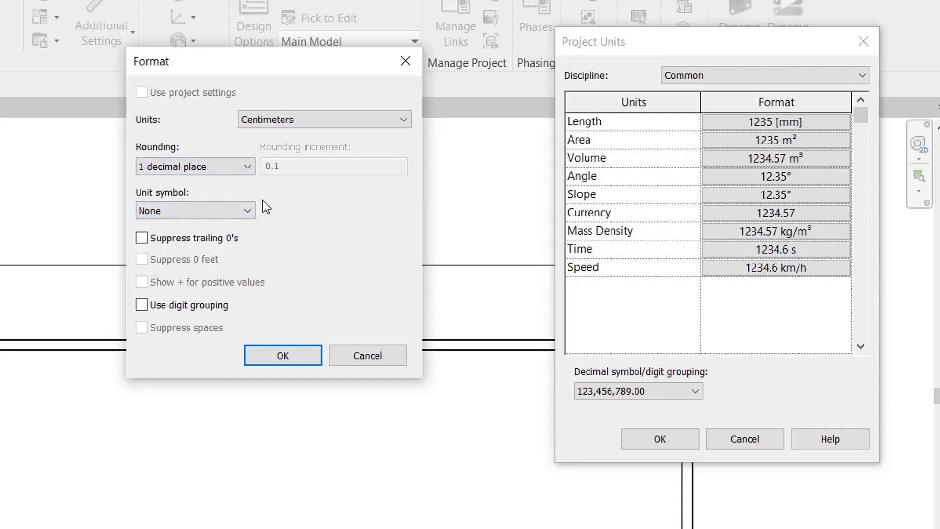
click(242, 211)
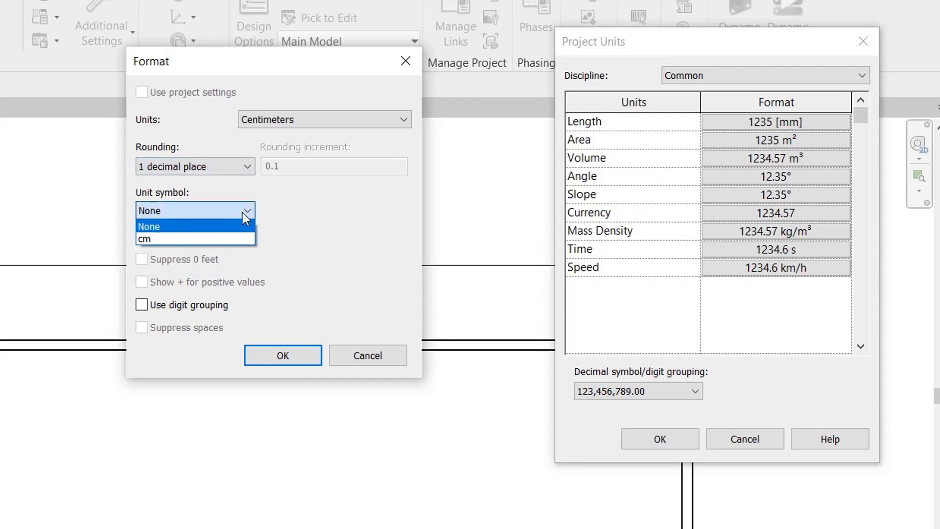
click(167, 239)
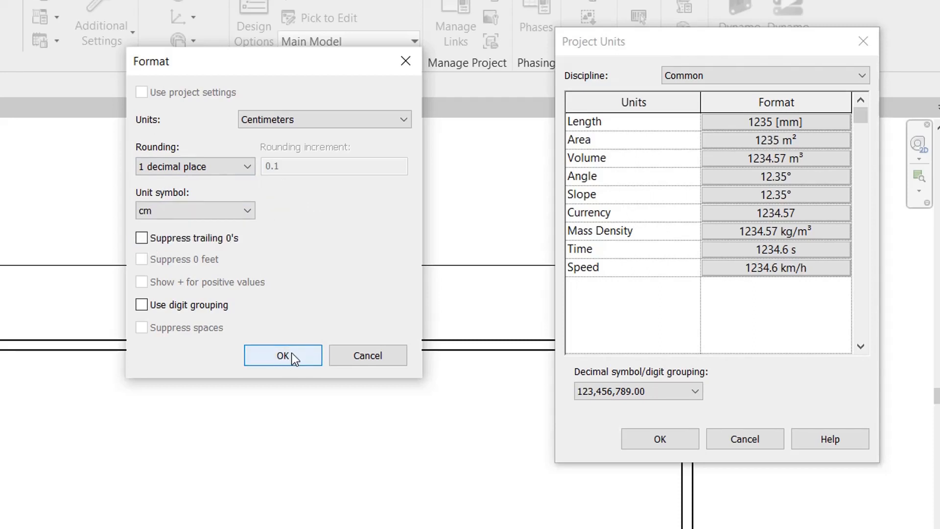
click(286, 355)
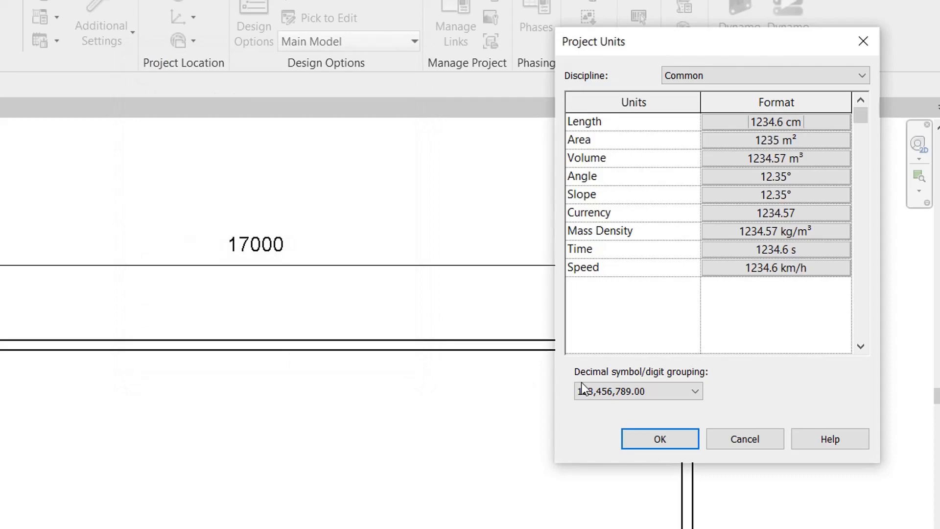
click(656, 440)
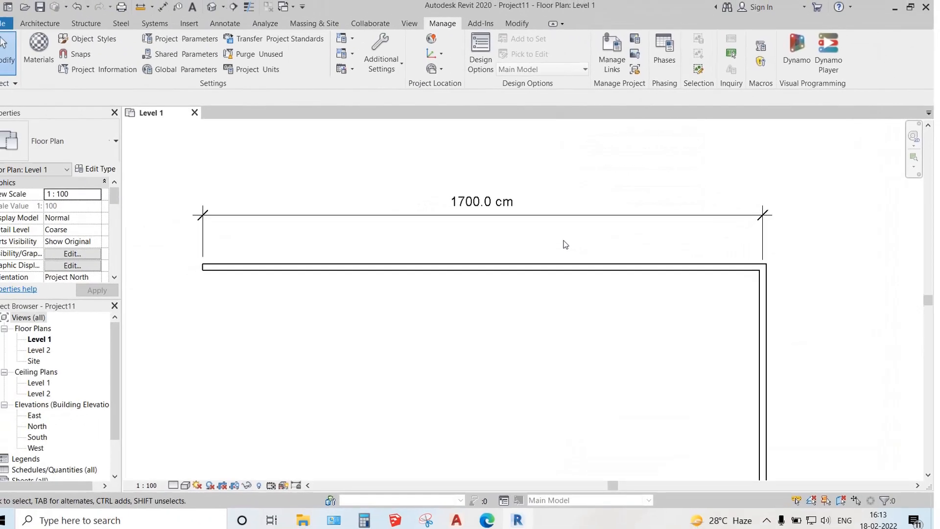
Step: Examine the upper wall's dimension and the overall wall layout in the new length format
scroll(507, 228, up, 3)
middle_drag(520, 230, 575, 260)
scroll(529, 242, down, 2)
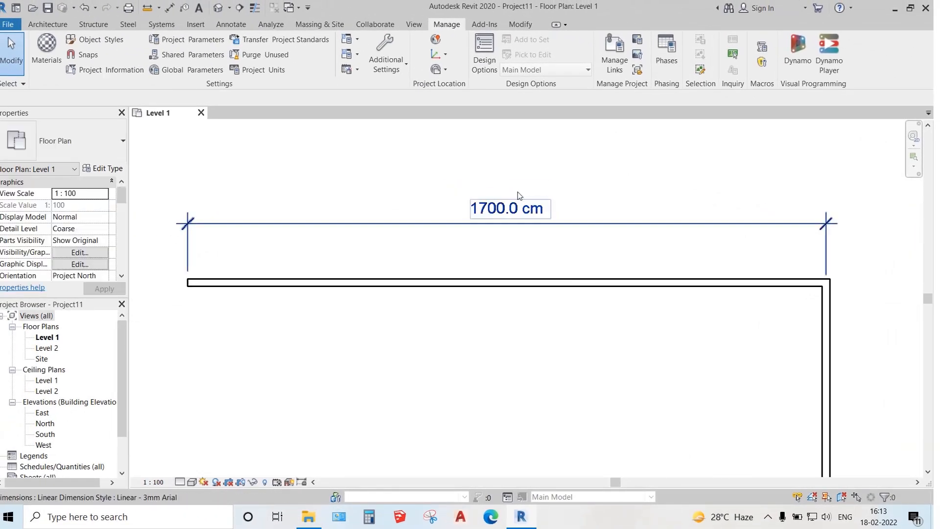
scroll(571, 296, down, 2)
middle_drag(571, 296, 554, 231)
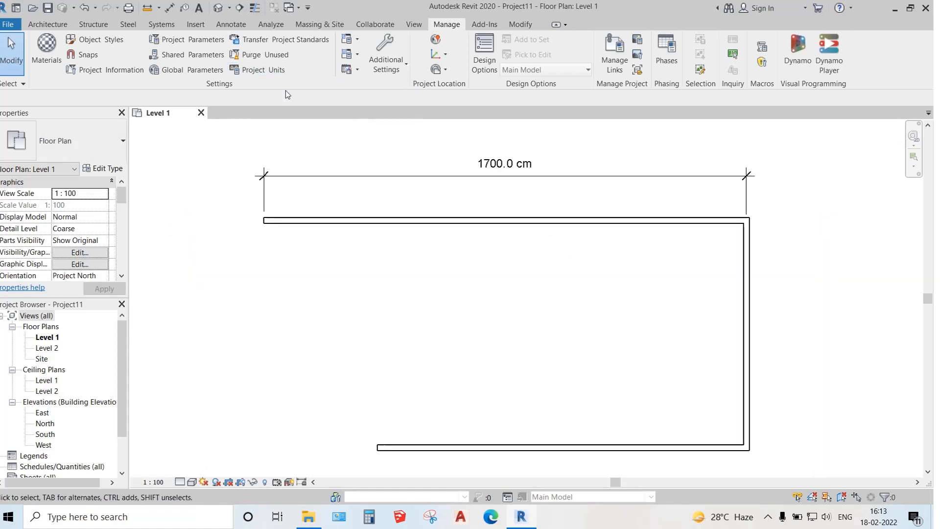
scroll(473, 143, up, 1)
middle_drag(478, 166, 457, 142)
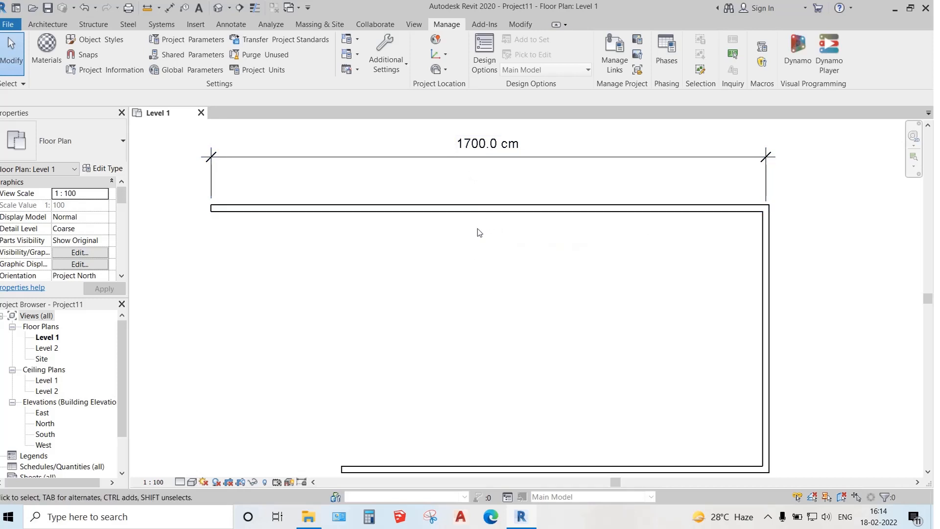
Step: Change the project's length units to Feet and fractional inches and apply the project units
click(256, 73)
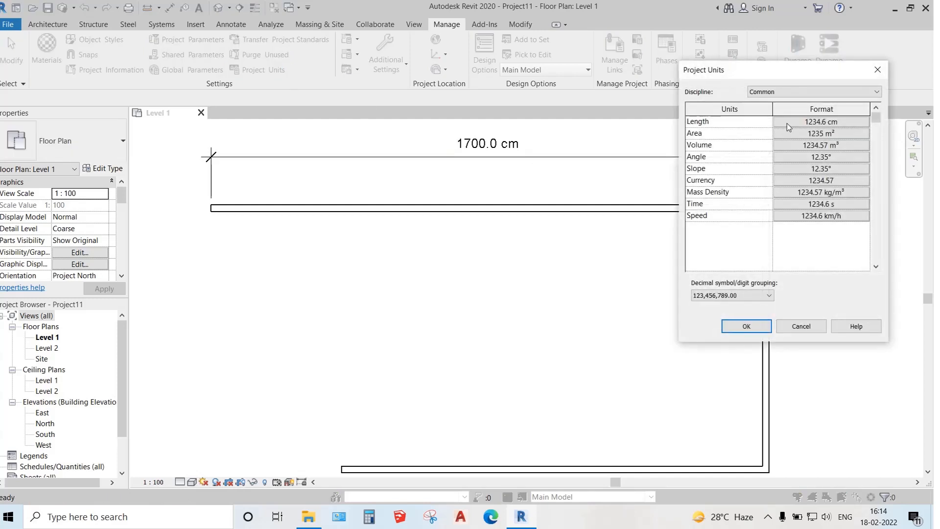
click(811, 122)
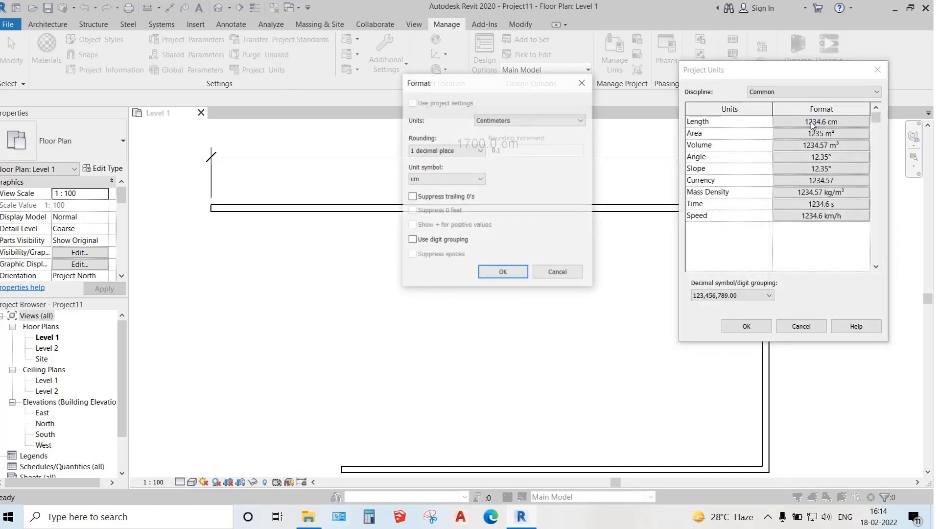
click(580, 121)
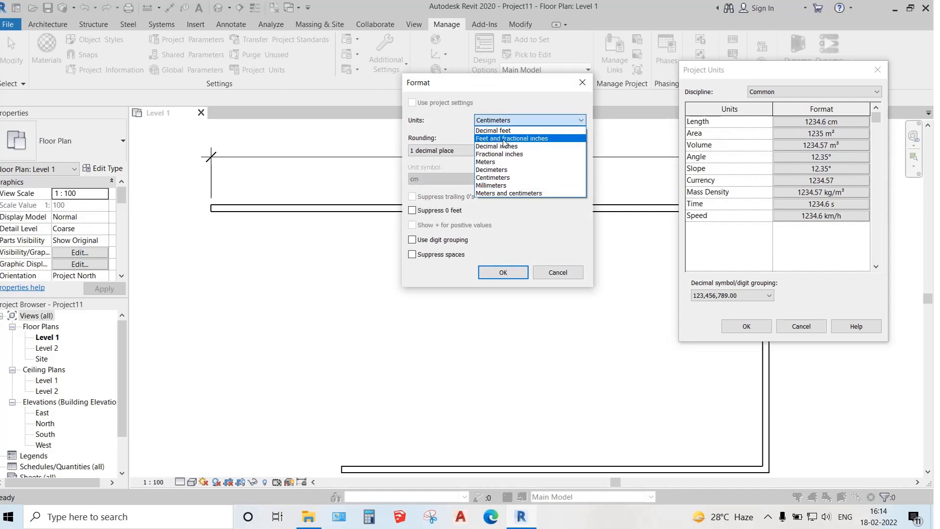
click(546, 138)
click(525, 273)
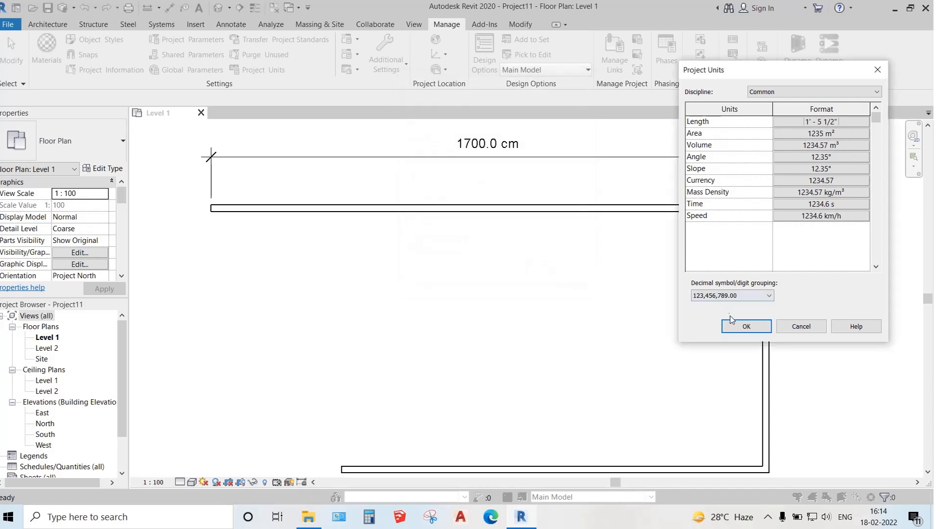
click(732, 325)
Step: Check how the Wall command shows its height and offset values in the new units, and leave the command
click(49, 28)
key(w)
key(a)
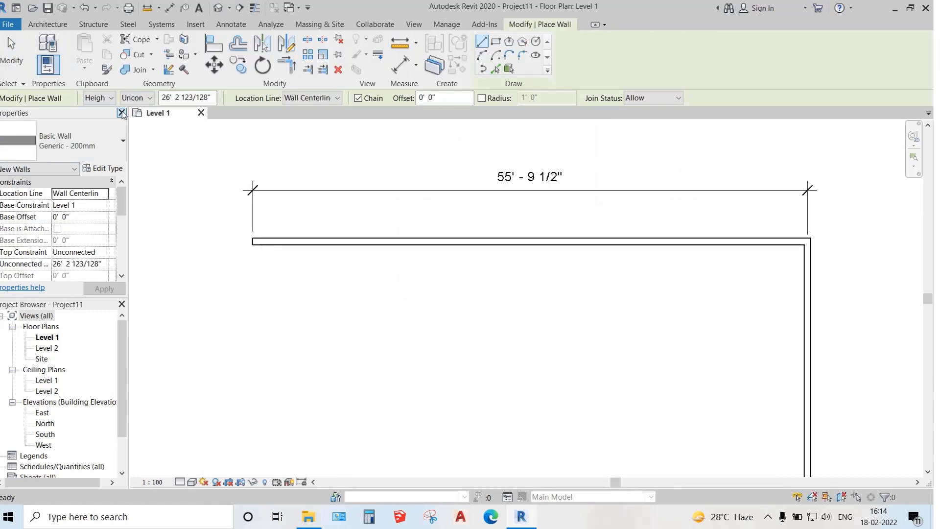
scroll(398, 235, down, 2)
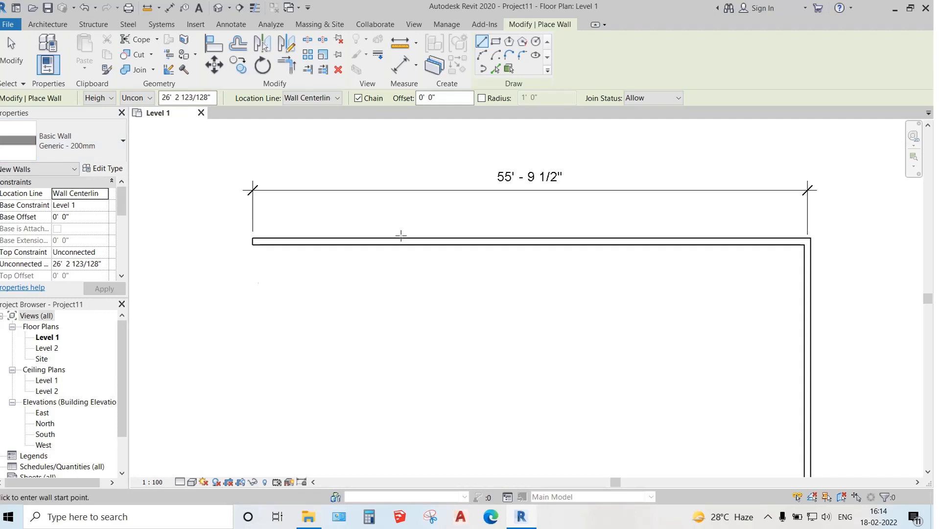
key(Escape)
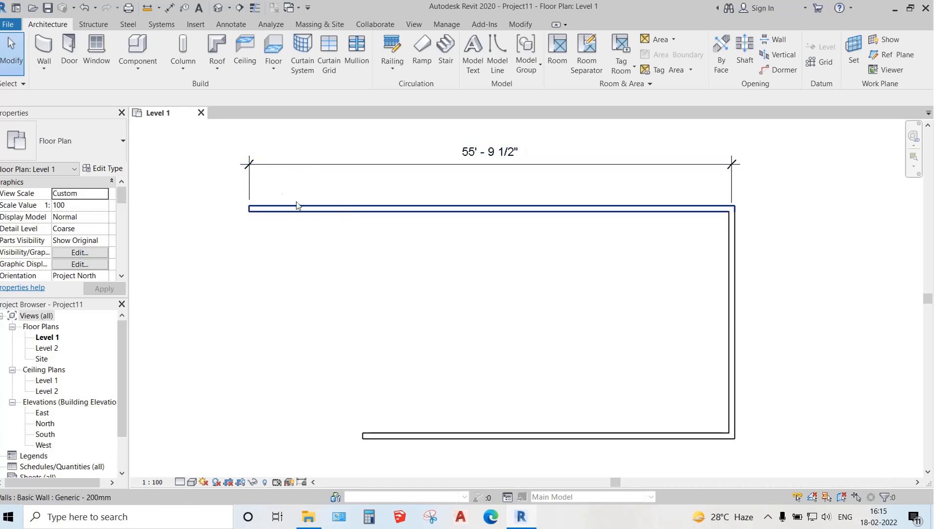
Step: Close the sample wall project without saving its changes
scroll(397, 264, down, 1)
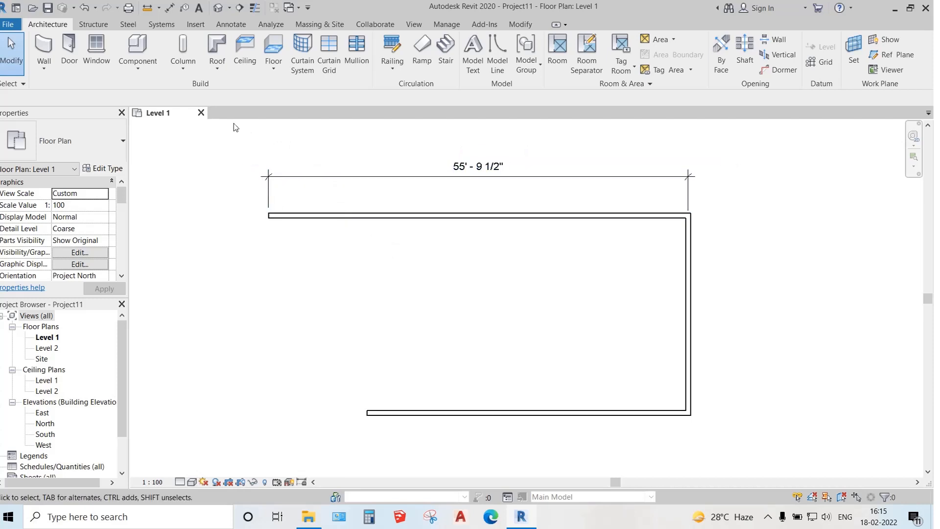
click(201, 113)
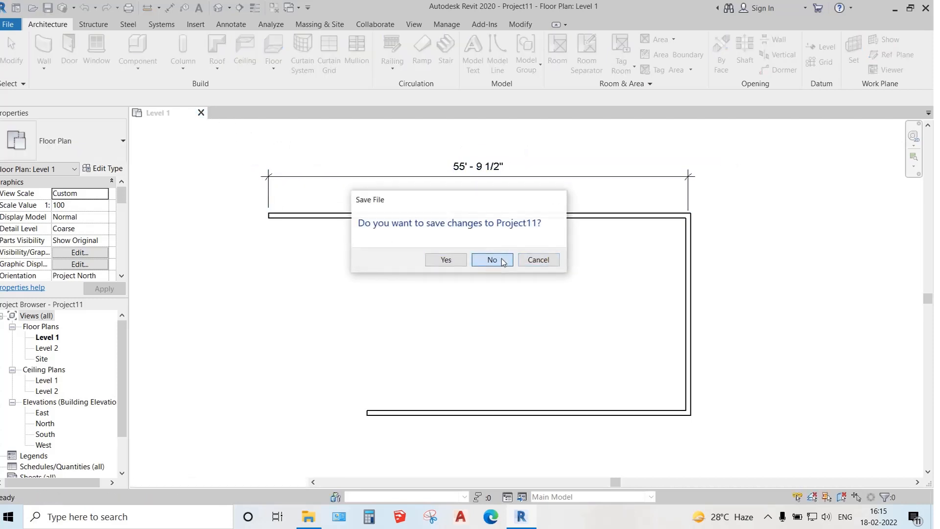
click(492, 259)
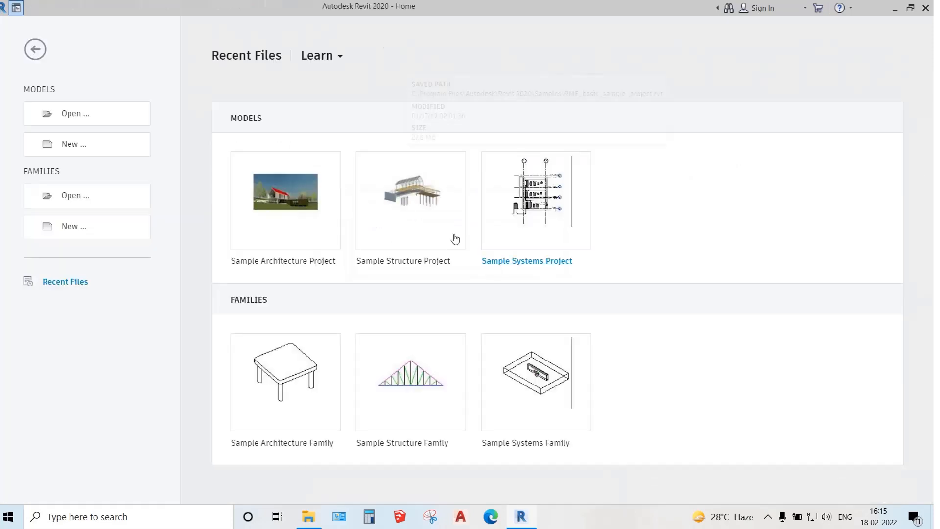
Step: Create a new project from the generic imperial template Default_I_ENU.rte and start the Wall command in it
click(127, 146)
click(621, 99)
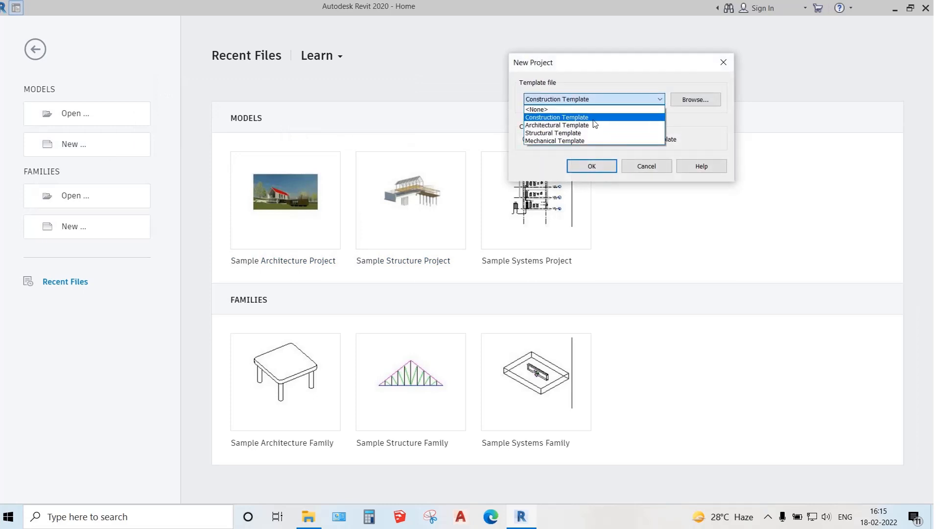
click(592, 117)
click(600, 99)
click(594, 125)
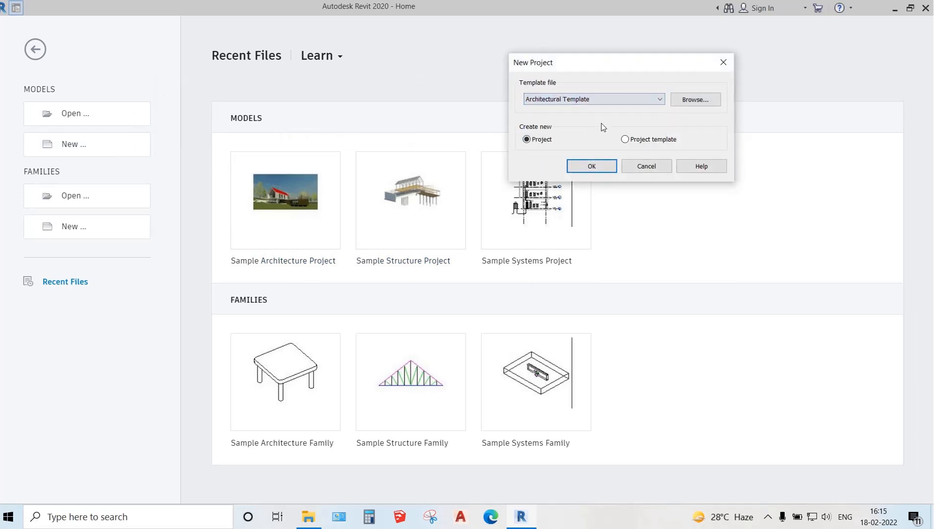
click(699, 100)
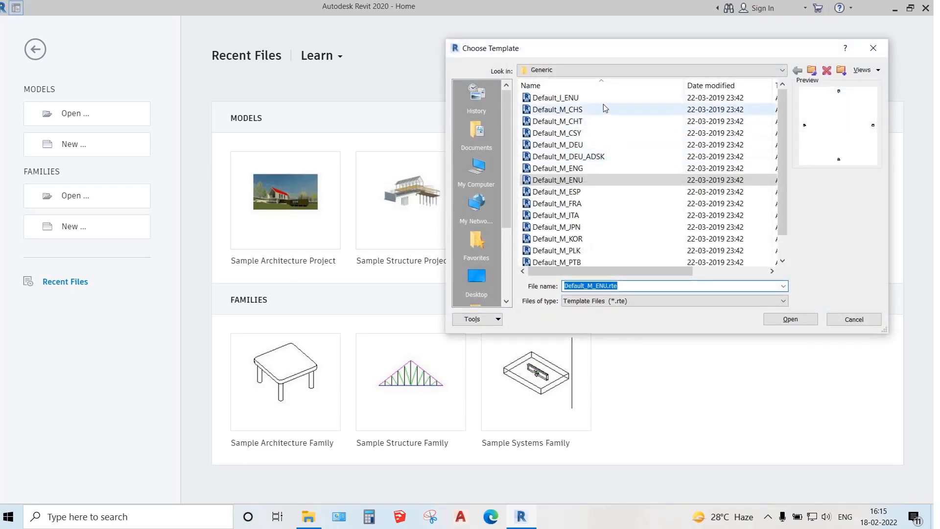
click(557, 99)
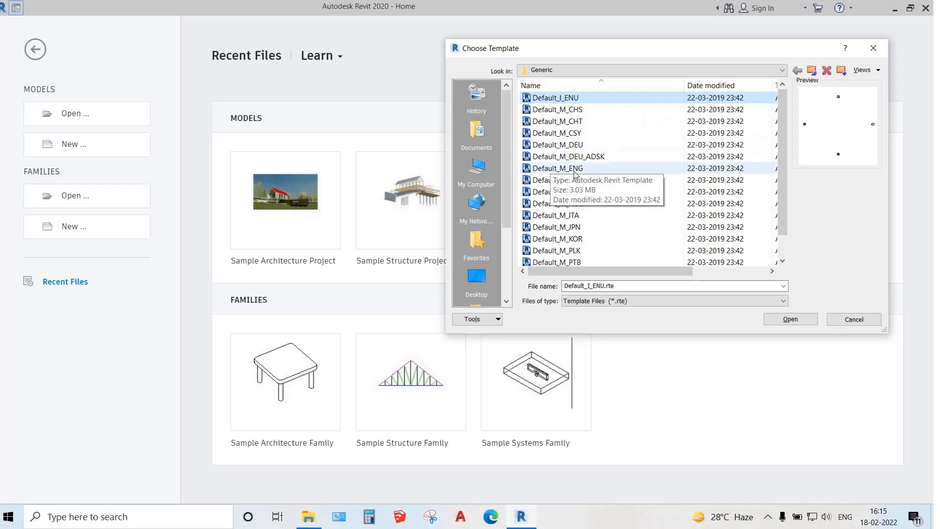
click(797, 320)
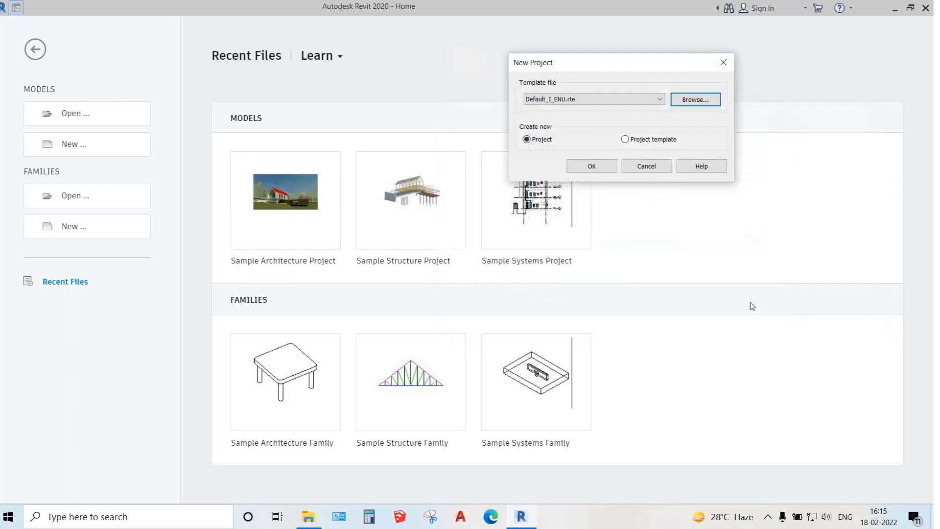
click(591, 166)
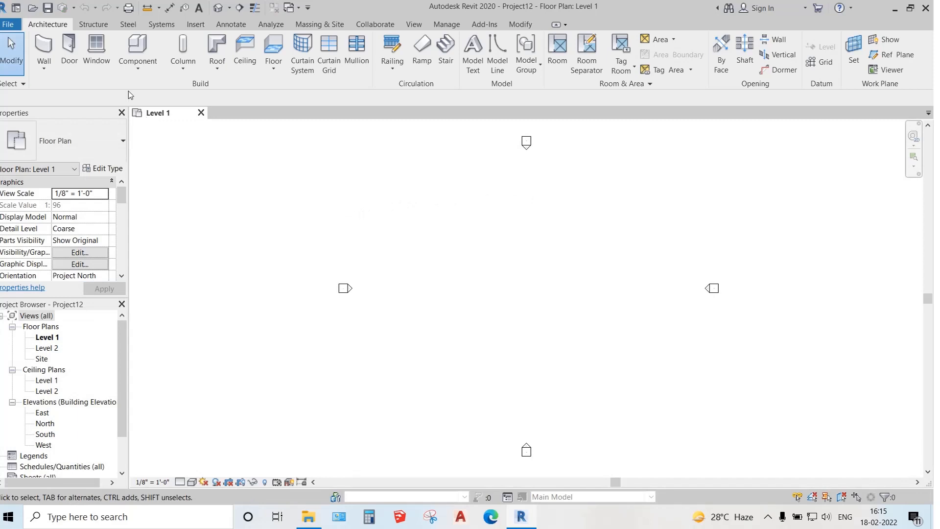
click(44, 49)
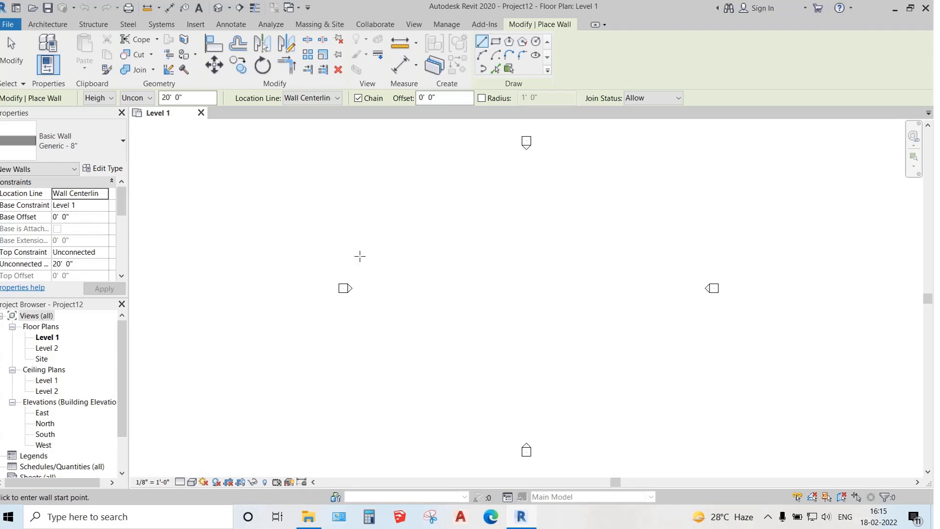
Step: Set the Architectural Template's path in the file location options to Default_I_ENU.rte and save the options
click(8, 24)
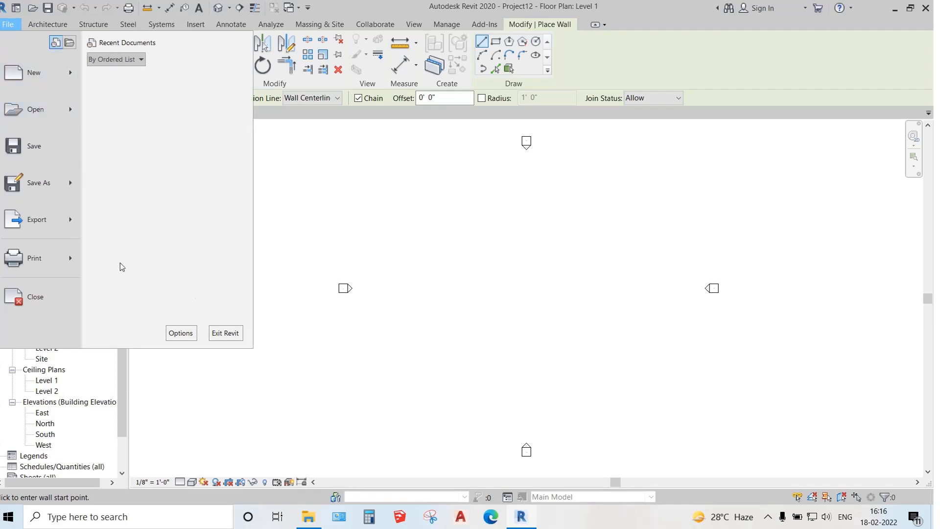
click(181, 333)
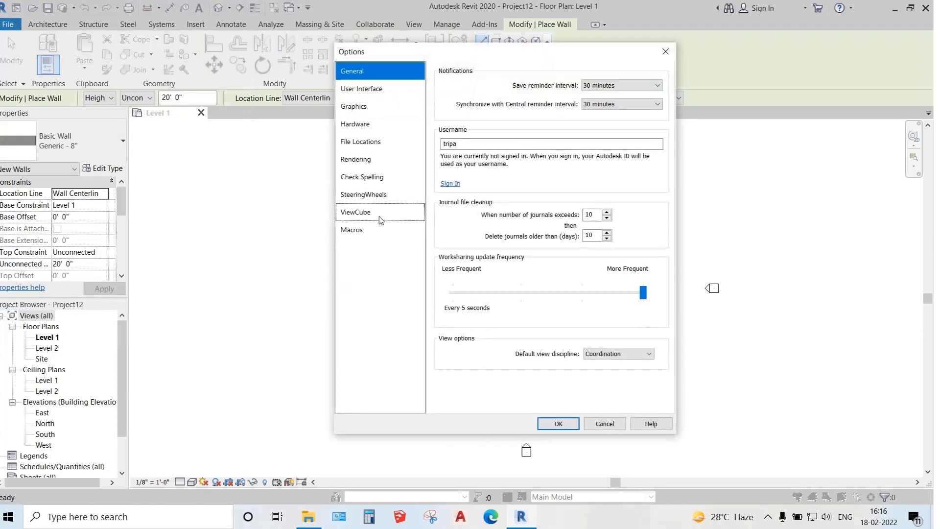
click(391, 145)
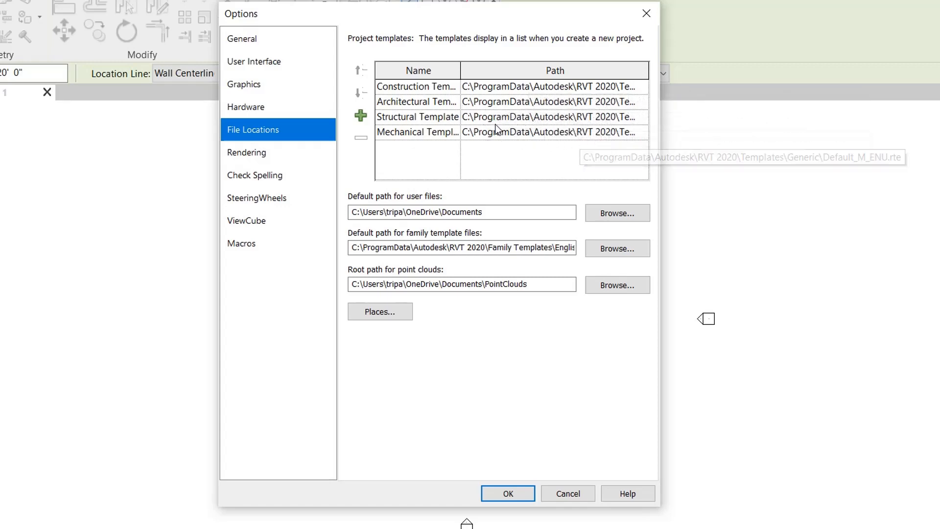
click(429, 103)
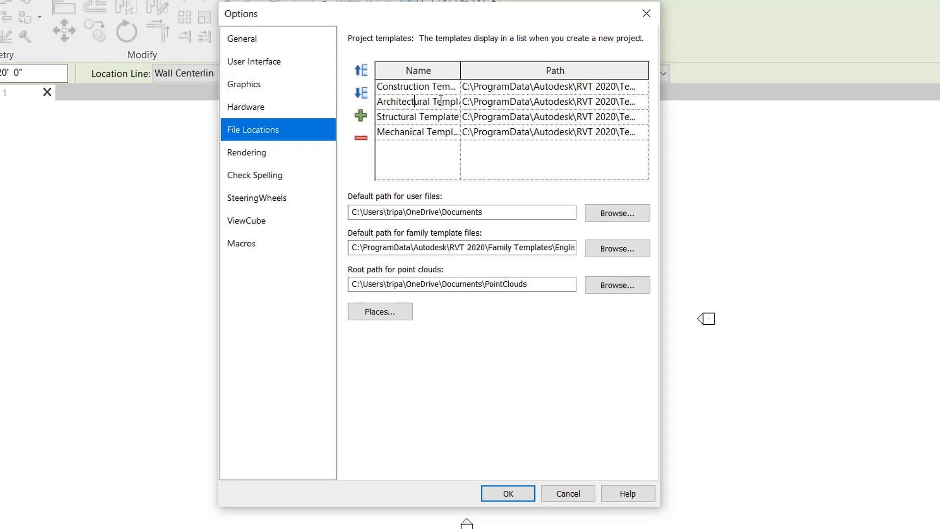
click(557, 103)
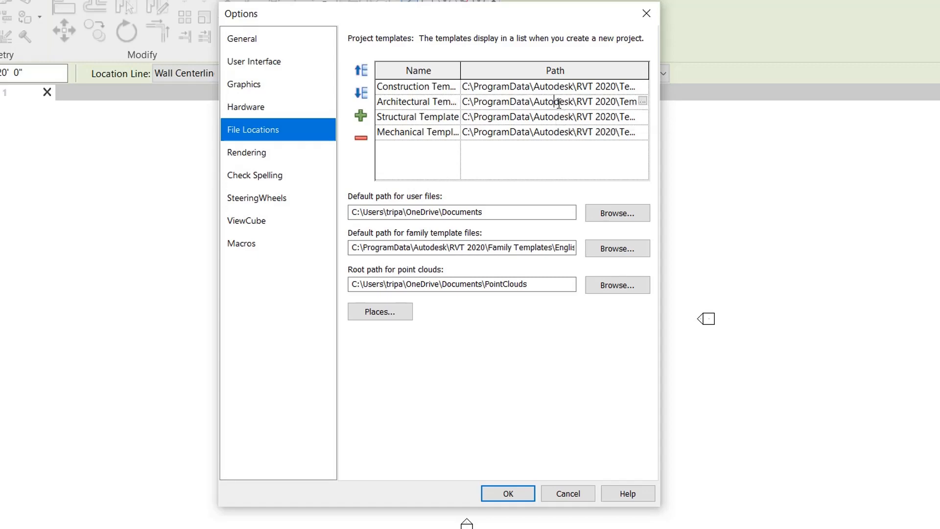
click(643, 102)
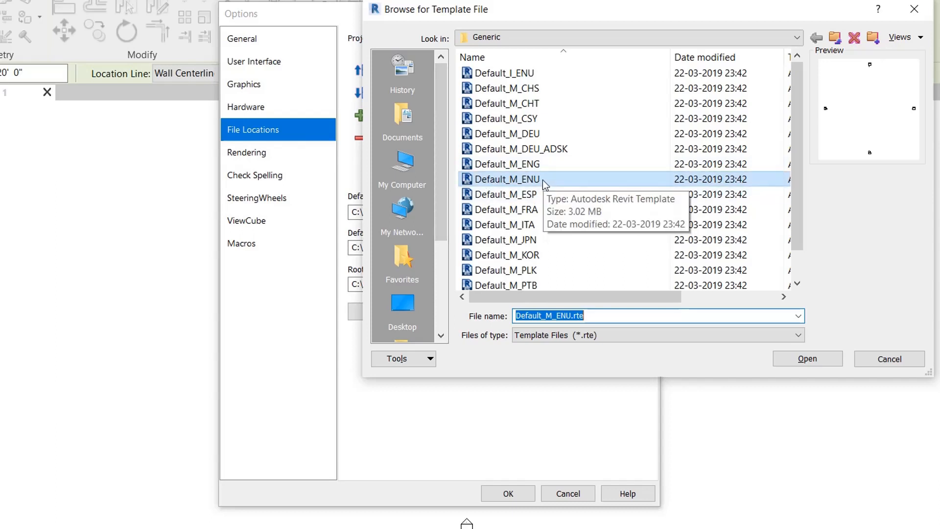
click(540, 75)
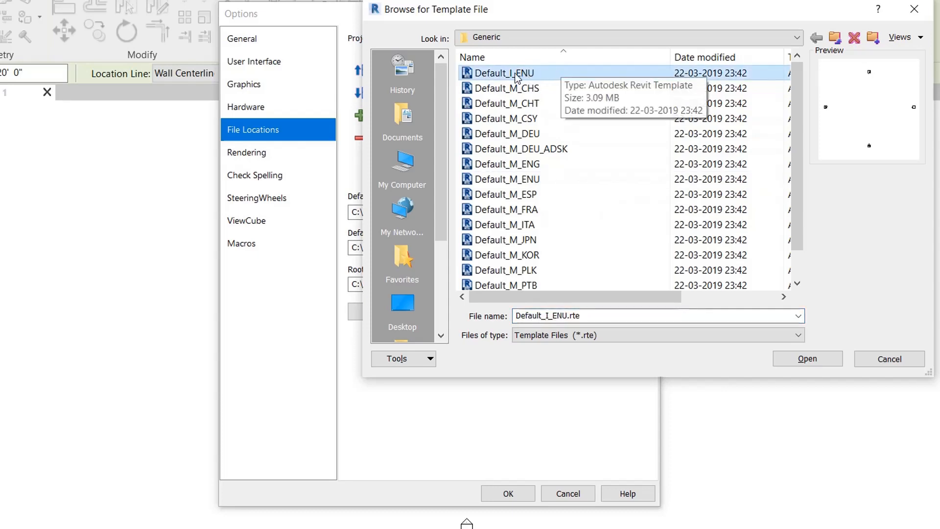
click(832, 361)
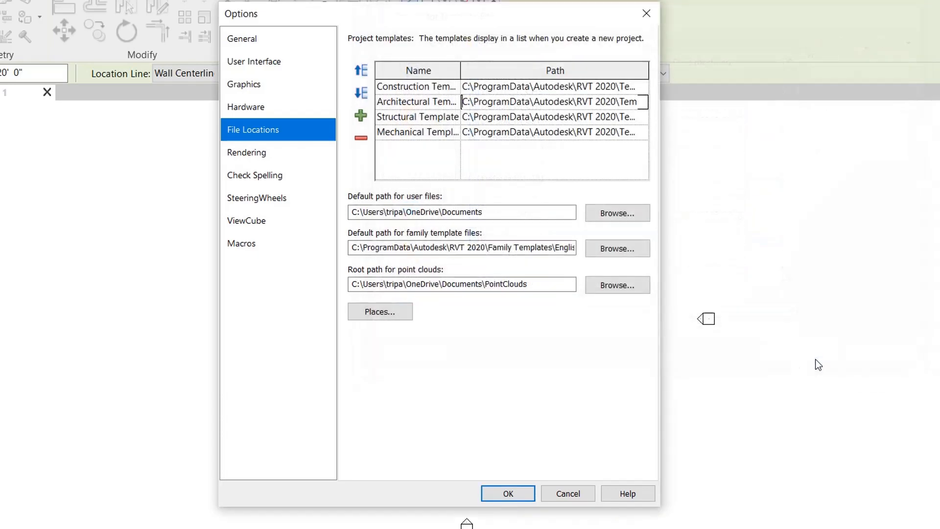
click(514, 494)
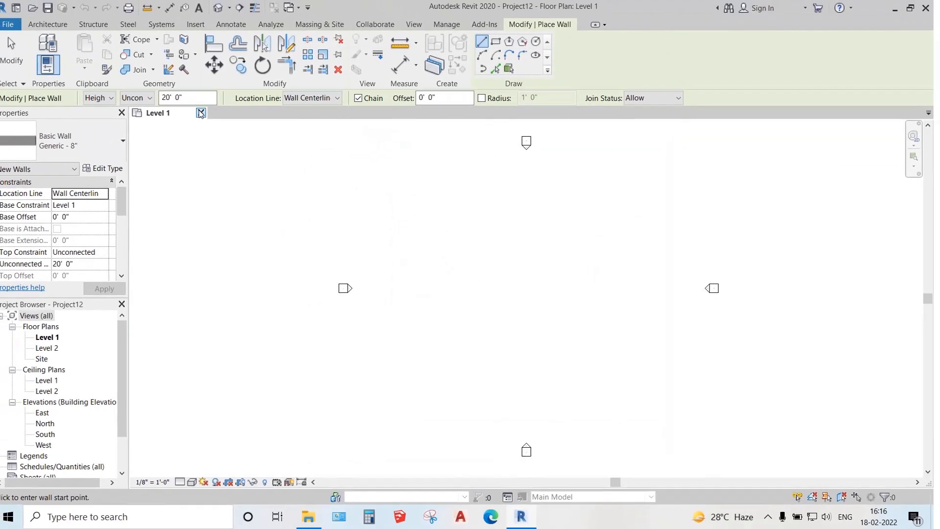
Step: Replace the open project with a new one based on the Architectural Template and start the Wall command in it
click(200, 113)
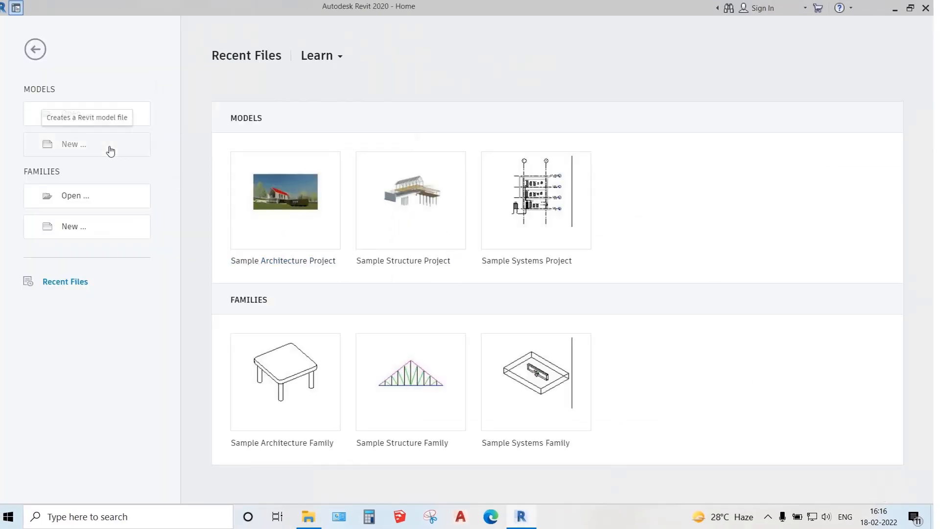
click(109, 149)
click(589, 99)
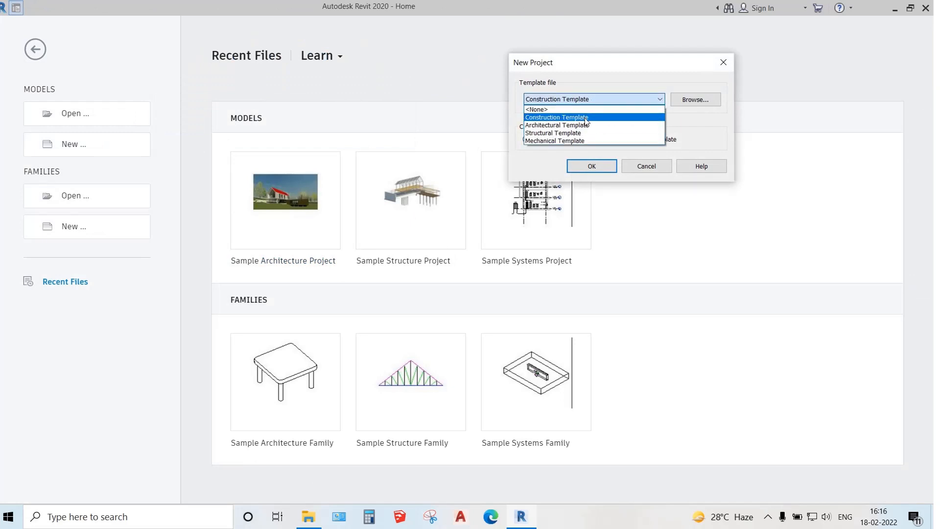
click(556, 125)
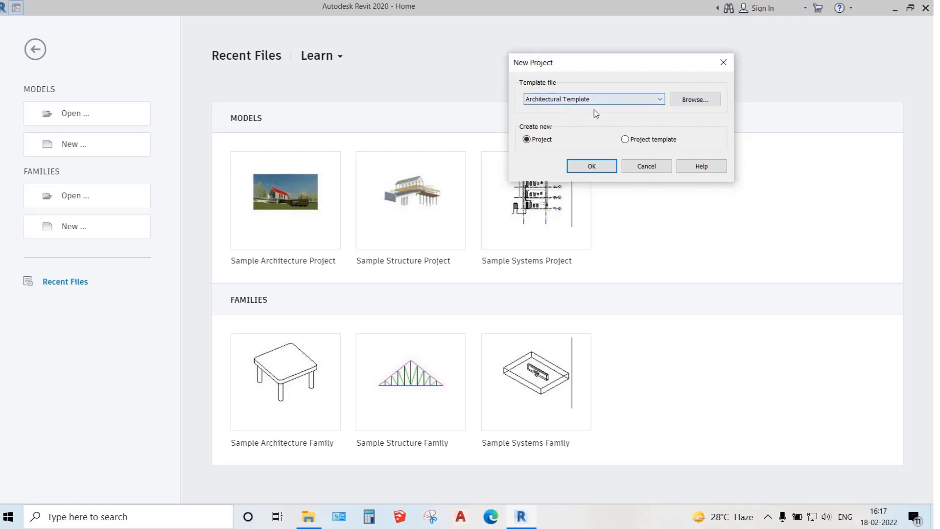
click(591, 167)
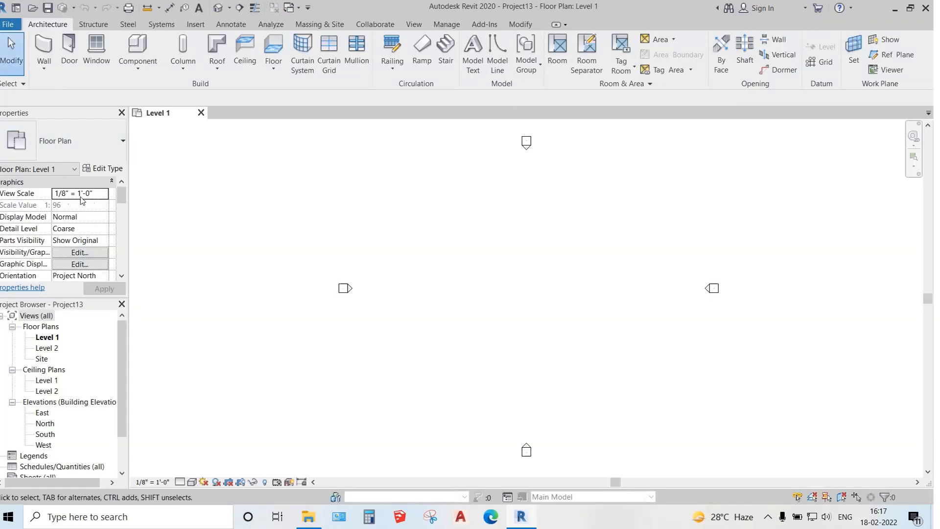
click(42, 47)
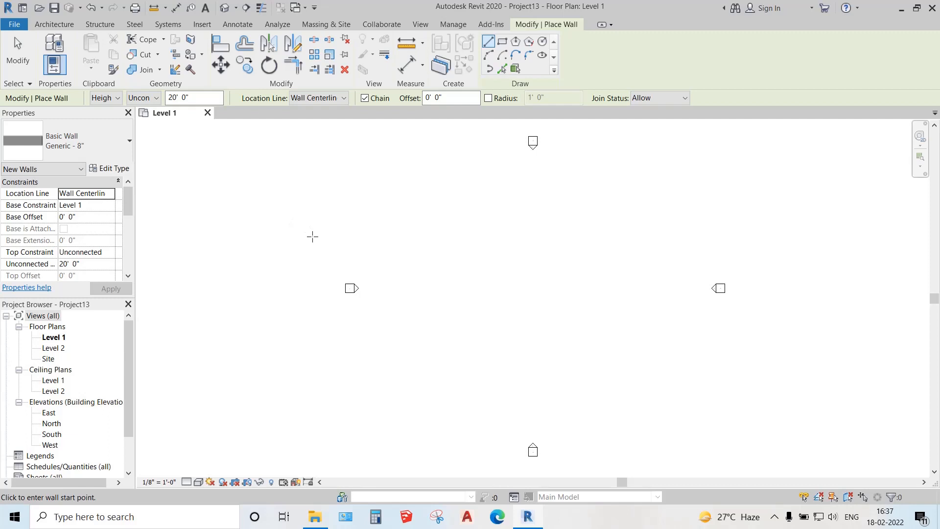
Step: Start loading a family and go to the US Imperial folder in the Libraries directory
click(54, 24)
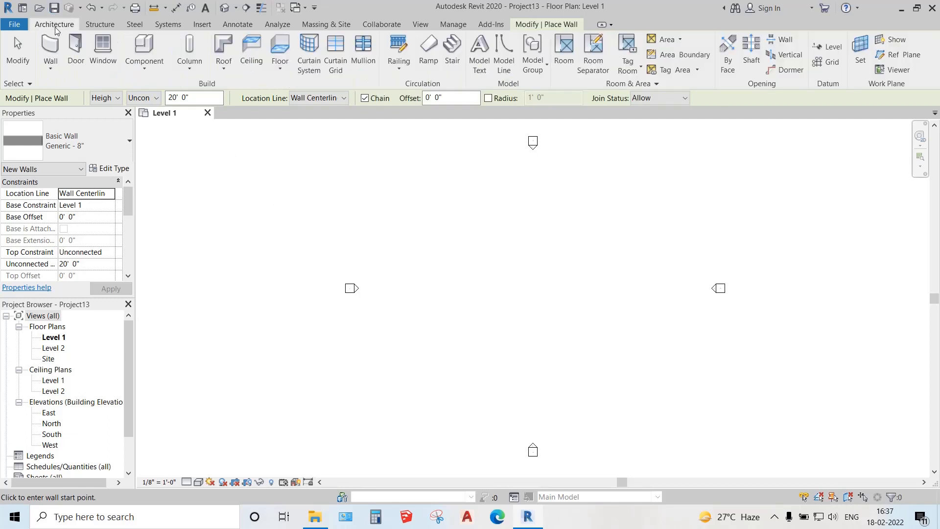
click(202, 24)
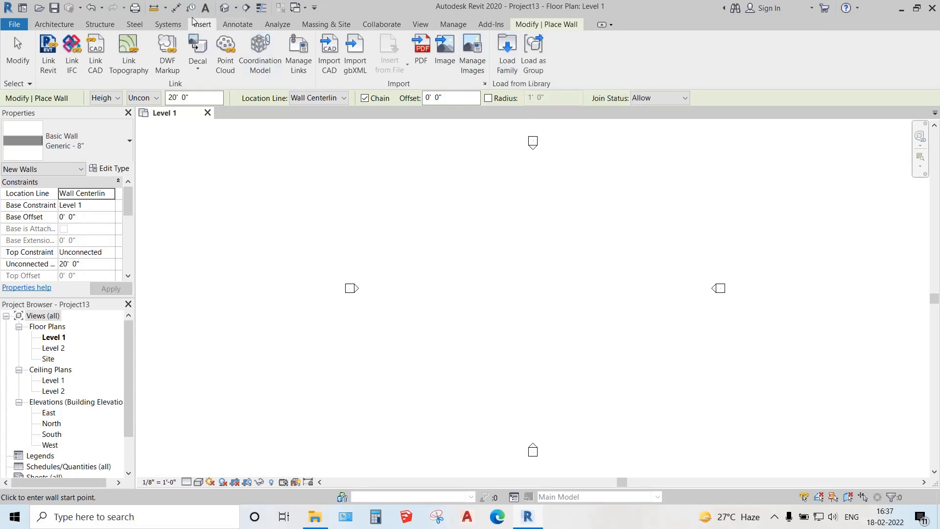
click(507, 56)
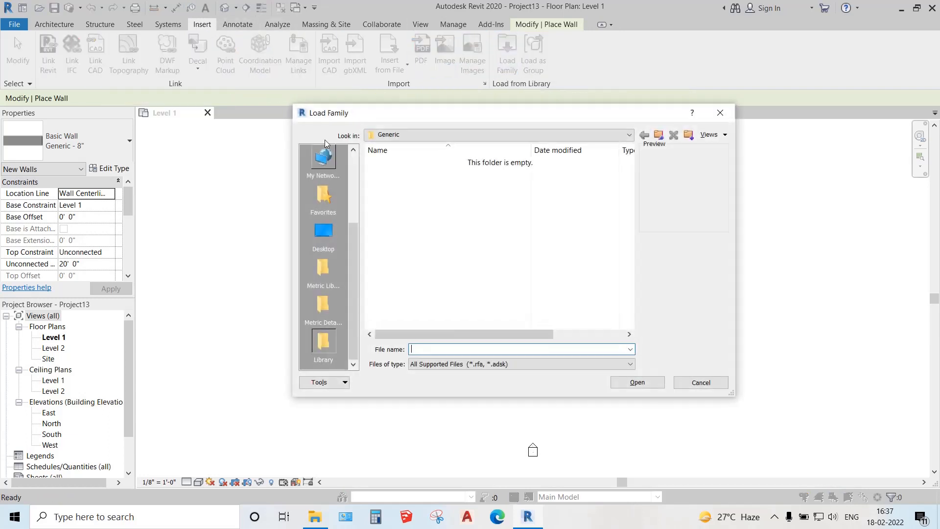
click(662, 136)
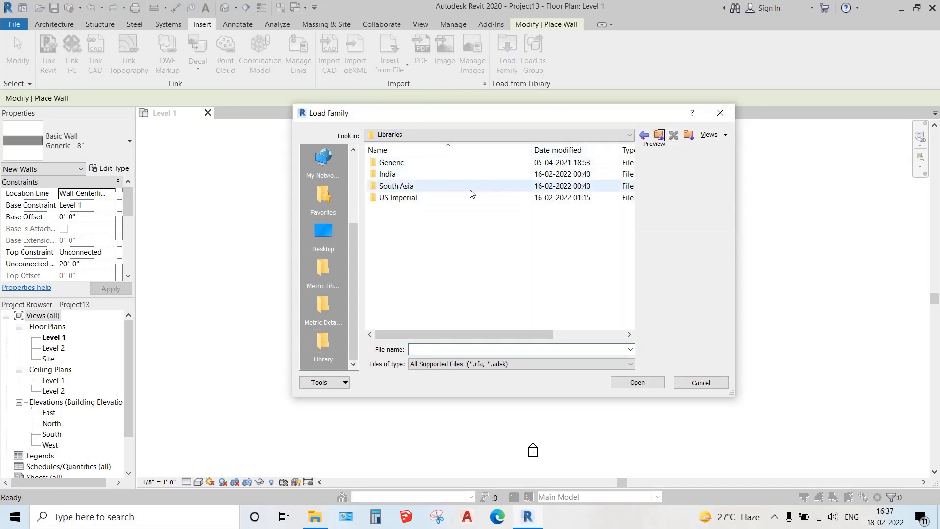
double_click(429, 199)
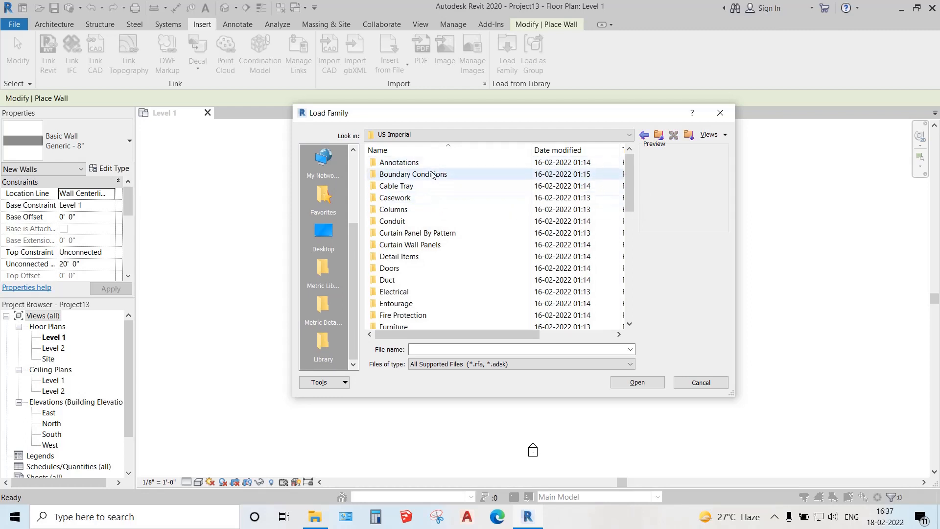
Step: Look through the US Imperial family folders, including the Cable Tray fittings, and return to the US Imperial folder
scroll(430, 296, down, 3)
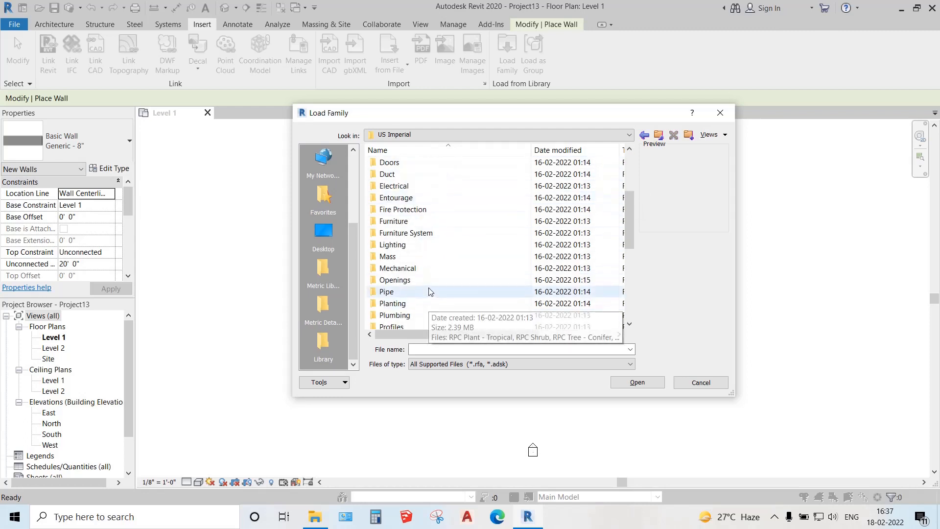
scroll(430, 291, up, 3)
double_click(433, 187)
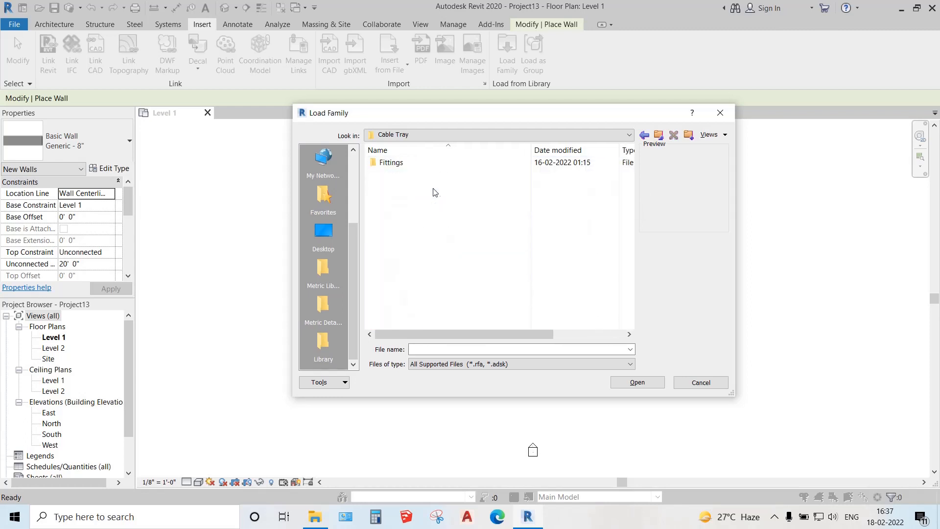
double_click(443, 163)
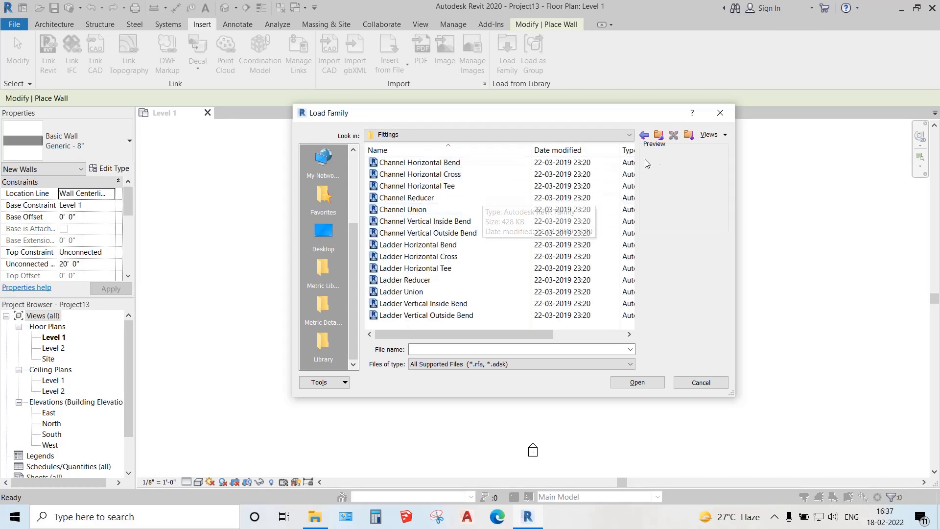
click(659, 135)
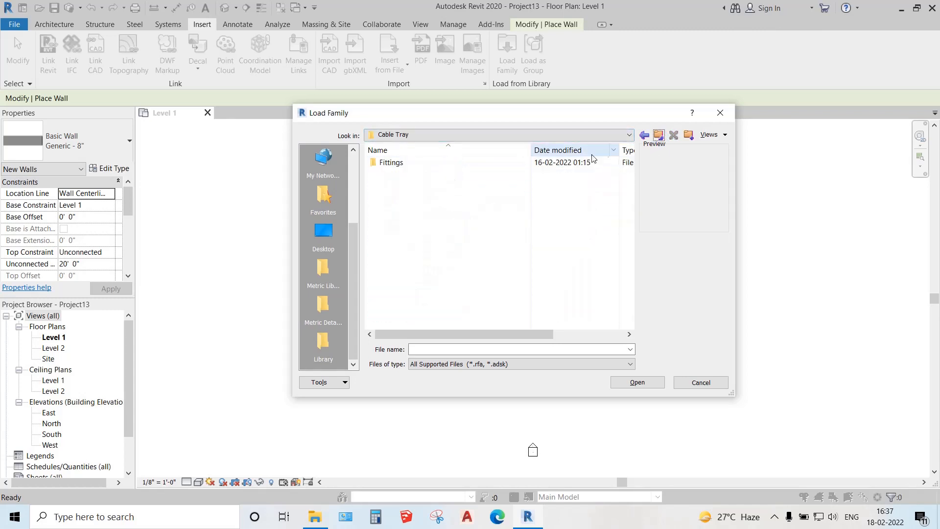
click(659, 134)
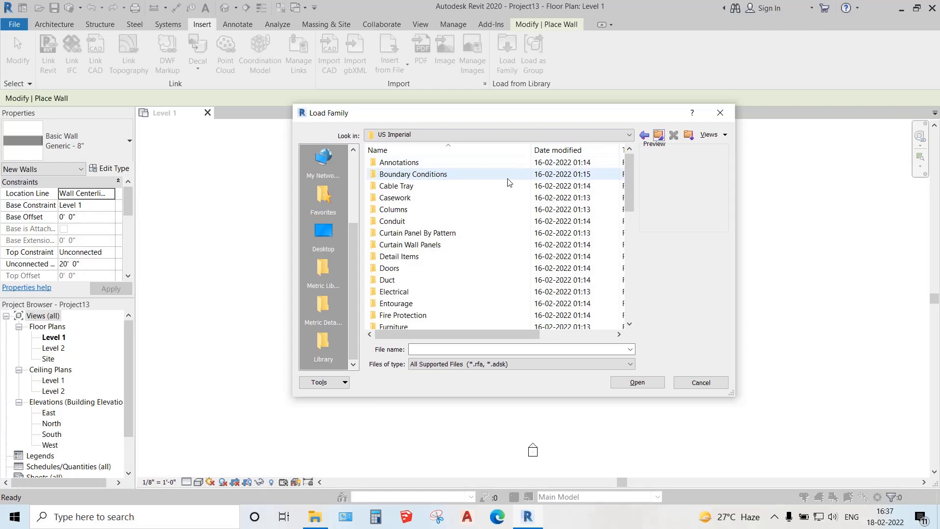
Step: Preview the families in the Base Cabinets folder under Casework and load Base Cabinet-4 Drawers.rfa
double_click(455, 198)
double_click(451, 163)
click(451, 162)
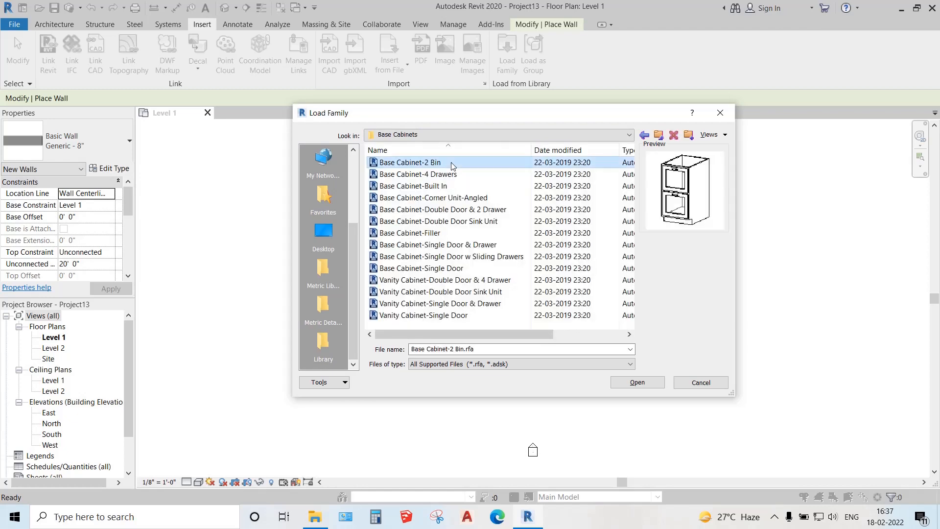
click(436, 174)
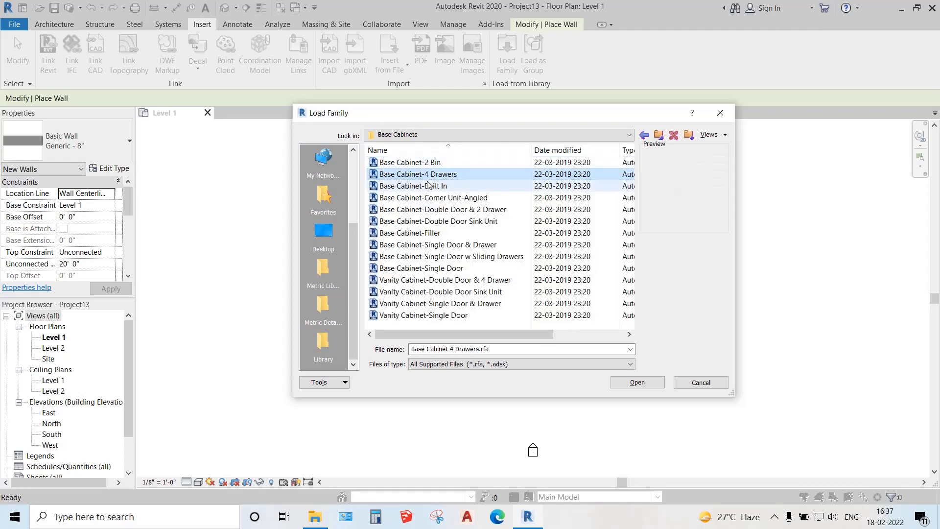
click(429, 185)
click(431, 197)
click(427, 176)
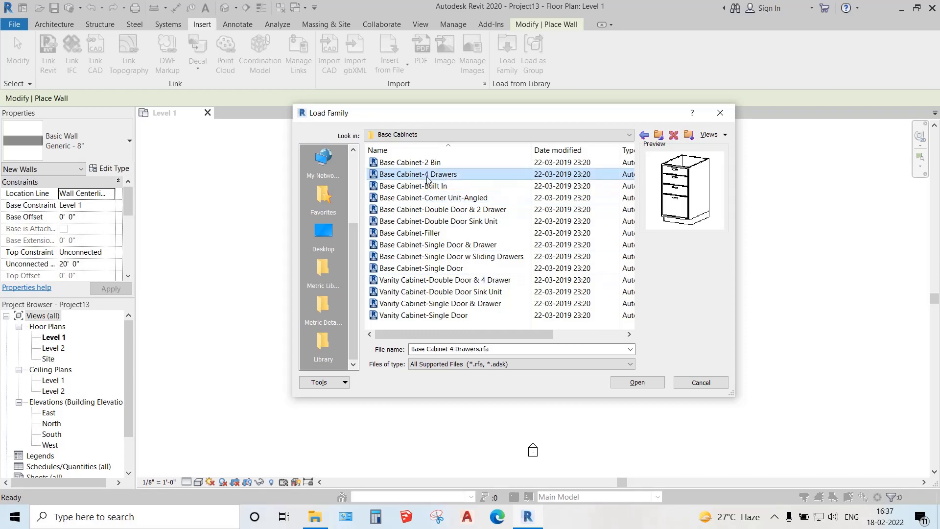
click(641, 383)
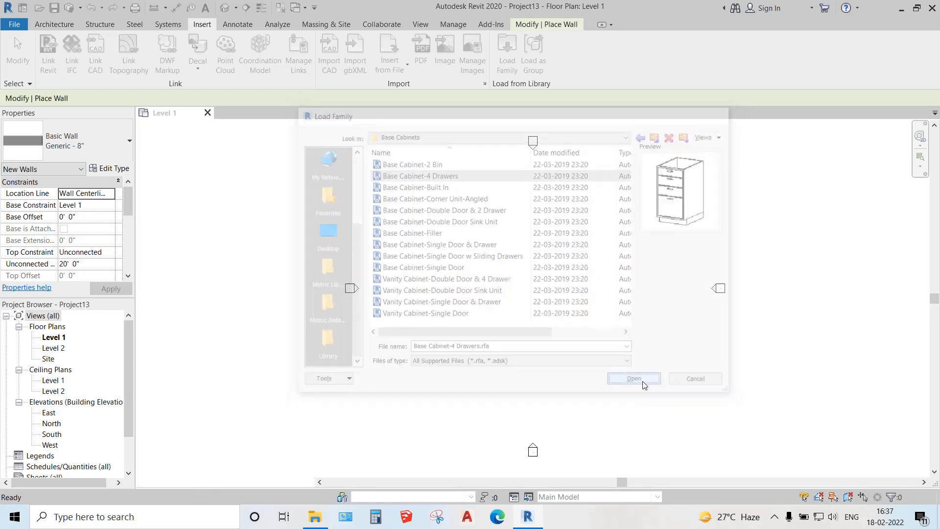
Step: Place two Base Cabinet-4 Drawers 18" components side by side in the Level 1 floor plan
click(53, 24)
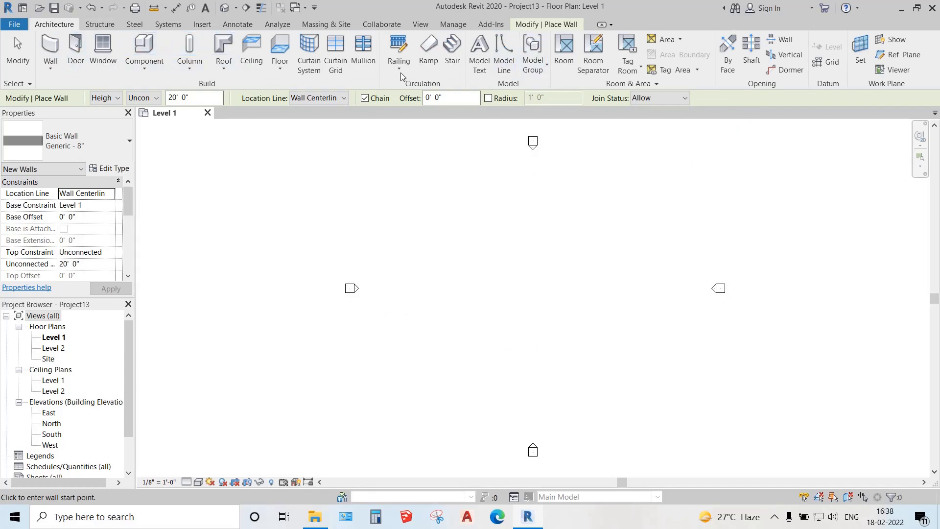
click(146, 49)
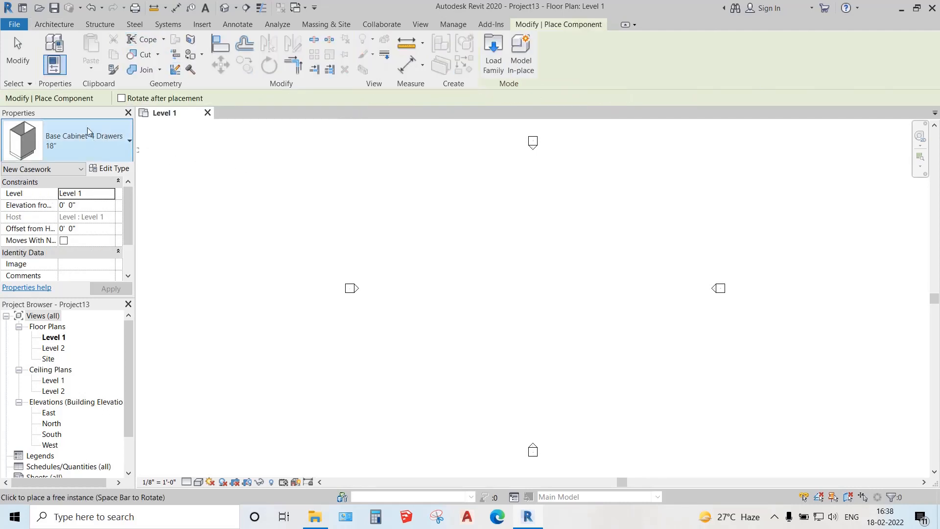
click(406, 242)
scroll(406, 241, up, 5)
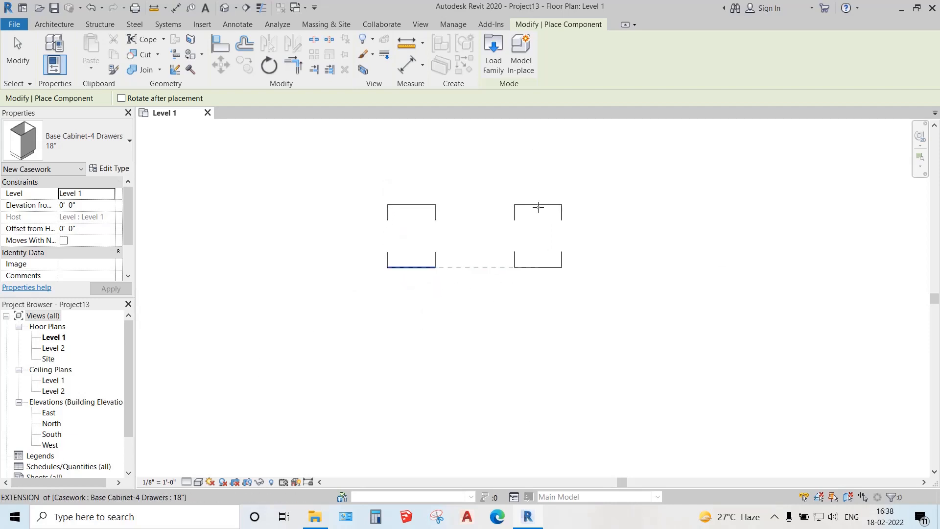
click(538, 207)
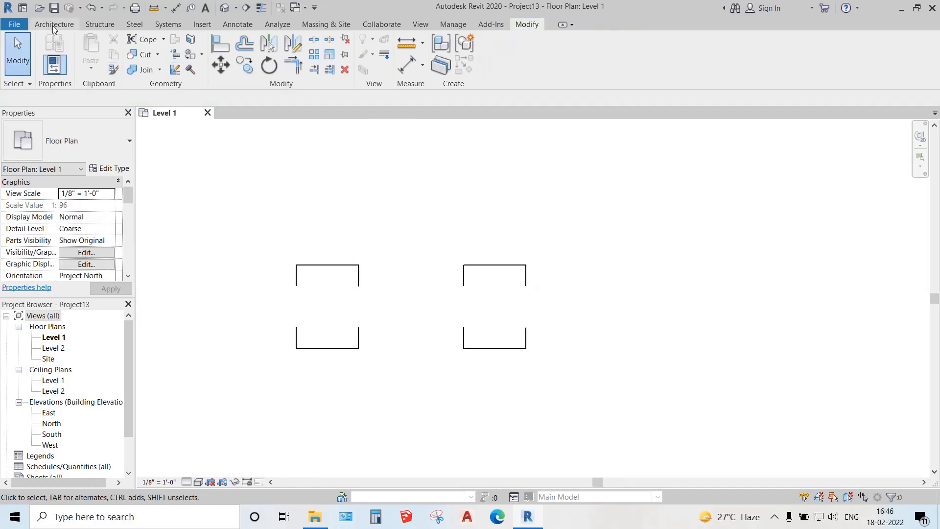
click(51, 26)
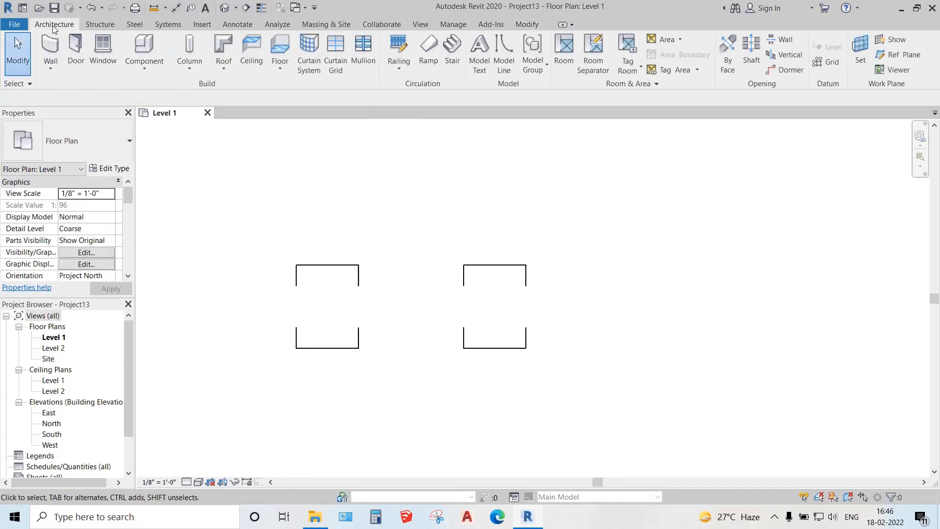
click(153, 73)
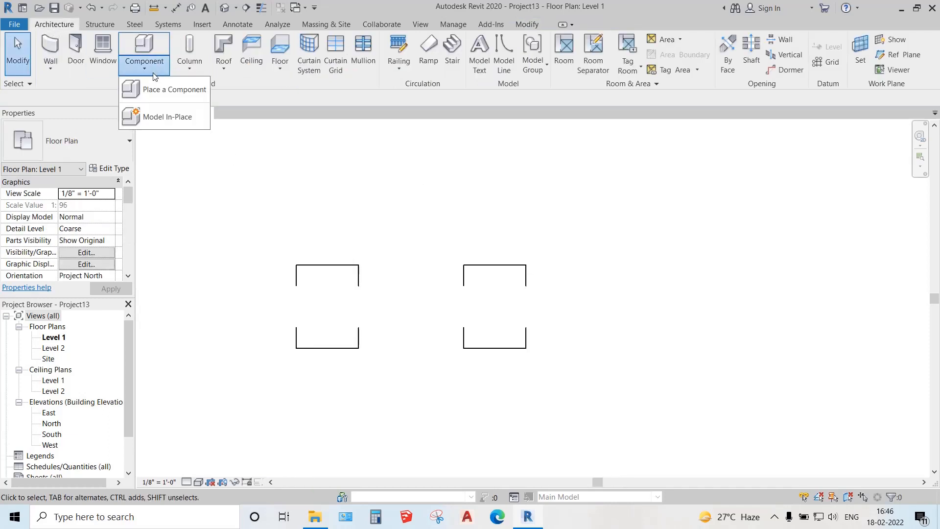
click(195, 119)
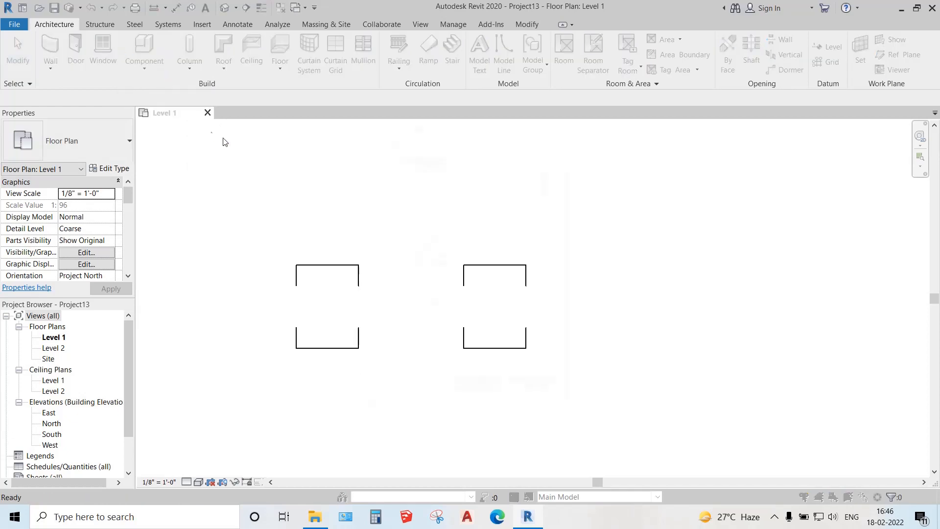
click(559, 107)
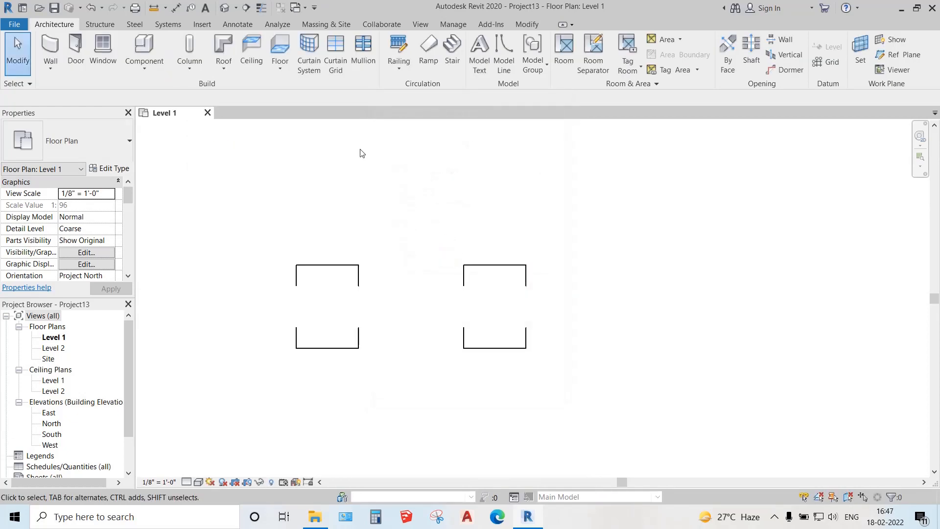